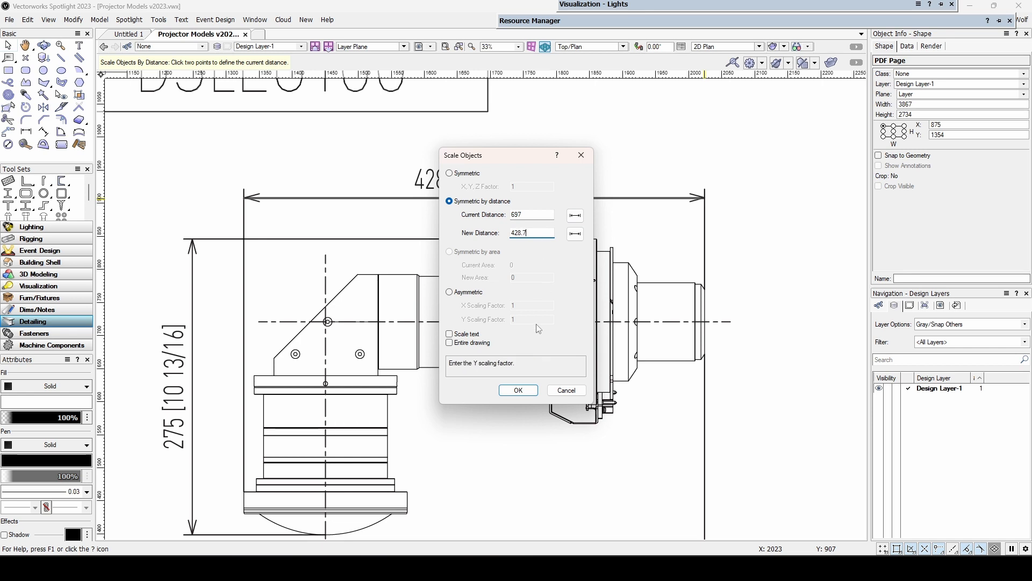
Step: Scale the PDF page symmetrically by distance, using 697 as the current distance and 428.7 as the new one
left_click(518, 390)
scroll(543, 198, "down", 5)
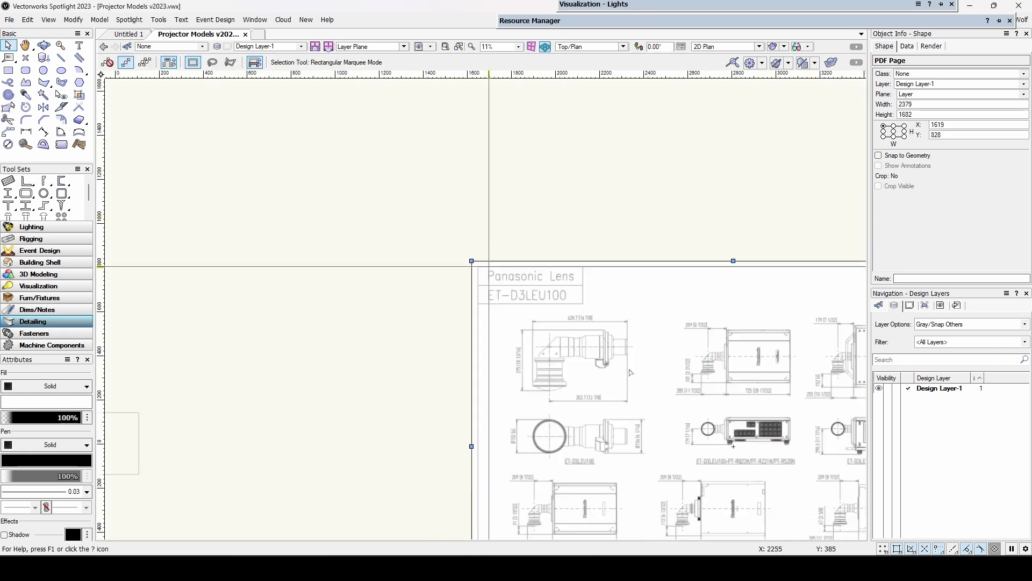
middle_click_drag(543, 199, 451, 199)
key("x")
Step: Start a 2D polygon at the elbow end of the horizontal barrel, tracing from its centreline along the stepped upper edge
scroll(451, 198, "up", 4)
scroll(376, 215, "down", 1)
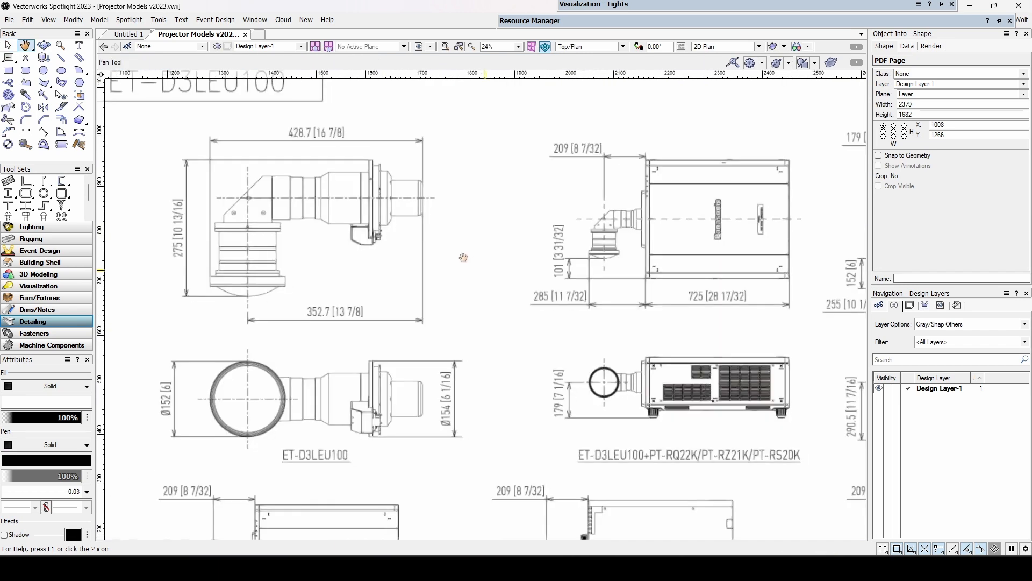
middle_click_drag(321, 161, 340, 215)
left_click(45, 82)
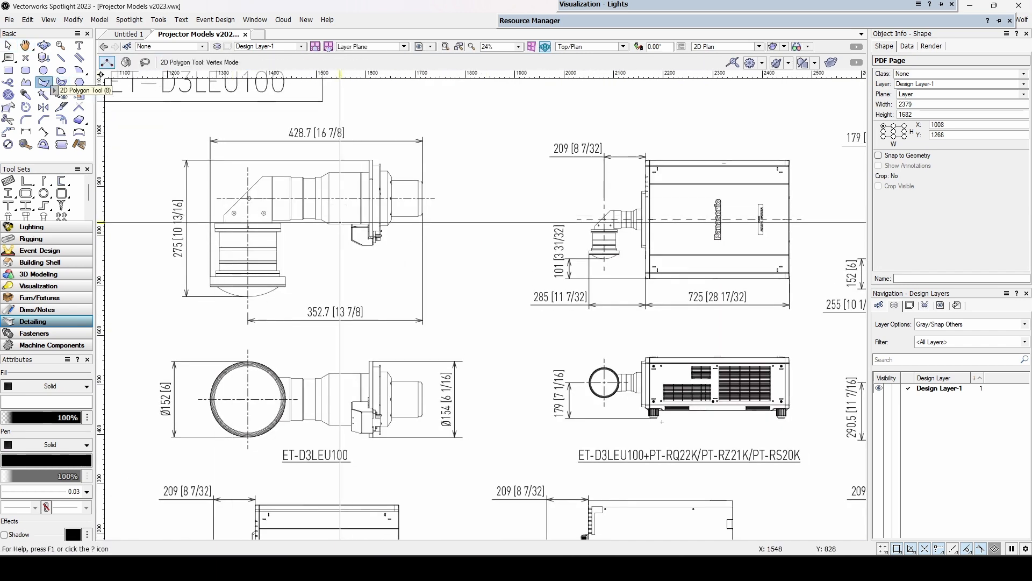
scroll(267, 234, "up", 5)
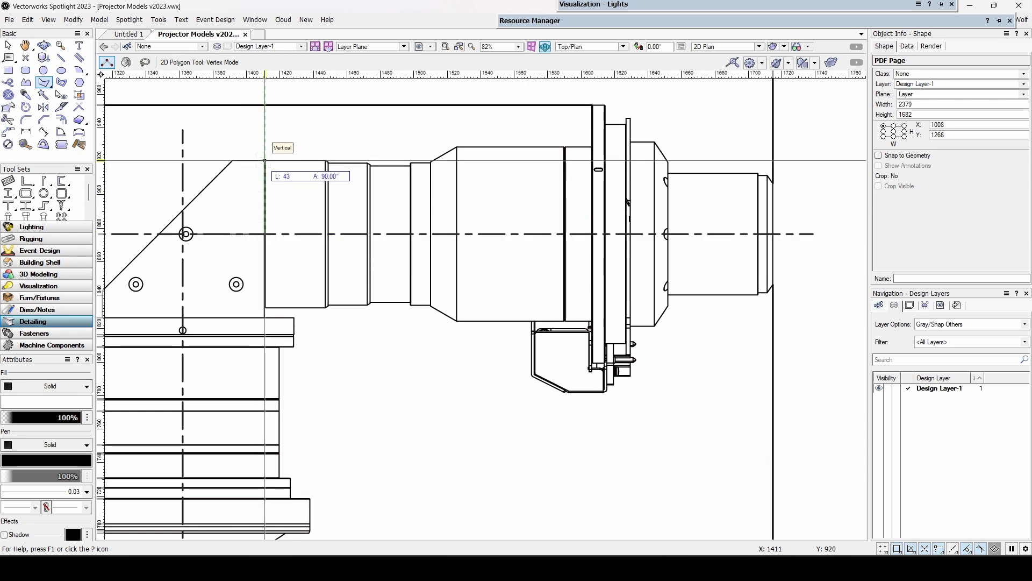
scroll(265, 160, "up", 6)
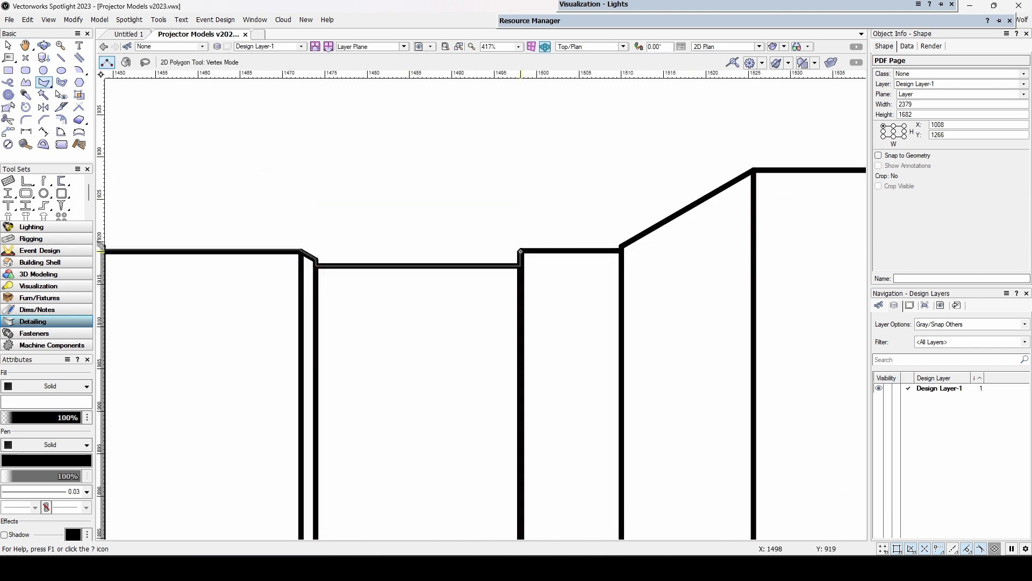
Step: Continue the barrel polygon along the upper outline of the tall flange and the thinner ring behind it
key("h")
middle_click_drag(573, 316, 161, 387)
left_click(497, 420)
left_click(497, 209)
left_click(561, 208)
left_click(561, 306)
left_click(667, 306)
left_click(668, 276)
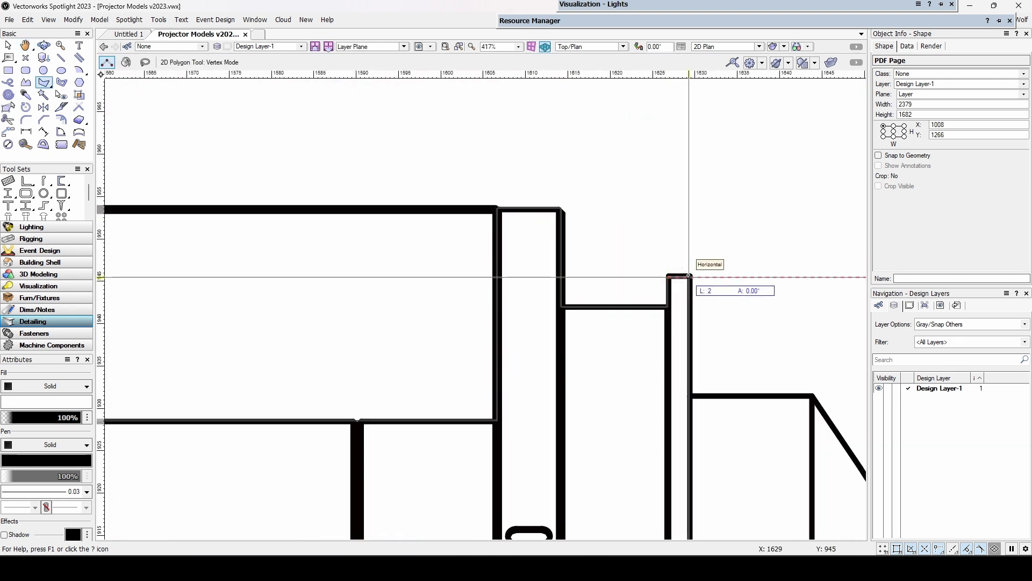
left_click(689, 275)
Step: Trace the tapered section and narrow mount end down to the centreline, finishing an open half-profile about 304 by 77
left_click(423, 350)
left_click(440, 277)
left_click(441, 408)
left_click(456, 300)
left_click(457, 326)
left_click(561, 326)
left_click(625, 421)
scroll(625, 422, "down", 4)
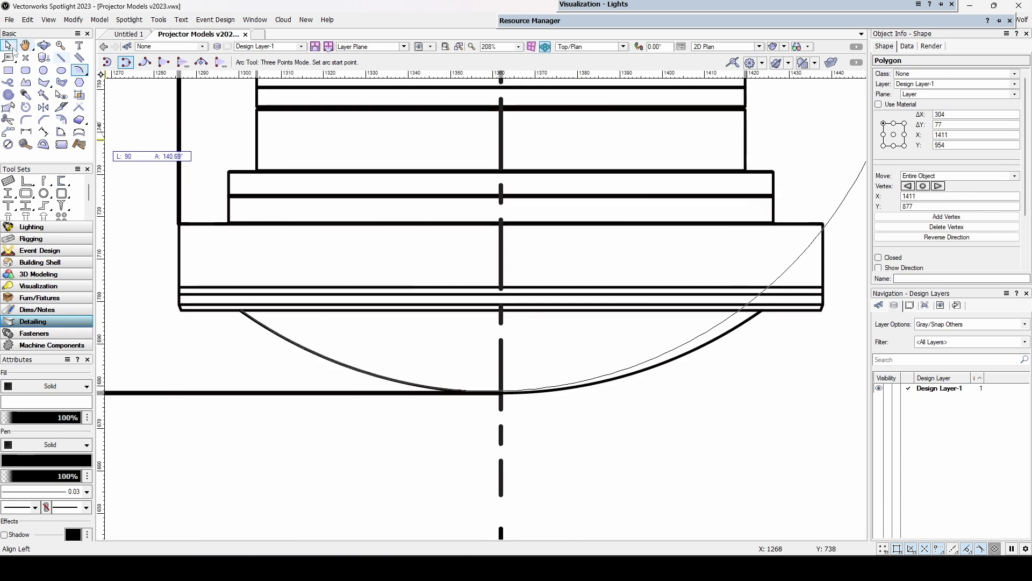
Step: Place a 2D locus where the front dome's curve meets the left underside of the lens rim
left_click(8, 45)
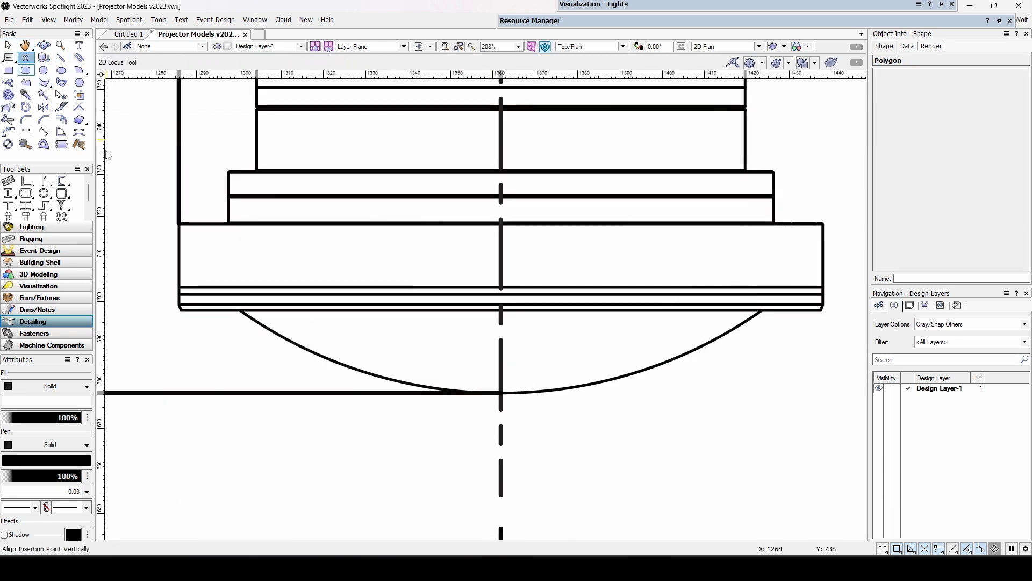
scroll(239, 309, "up", 5)
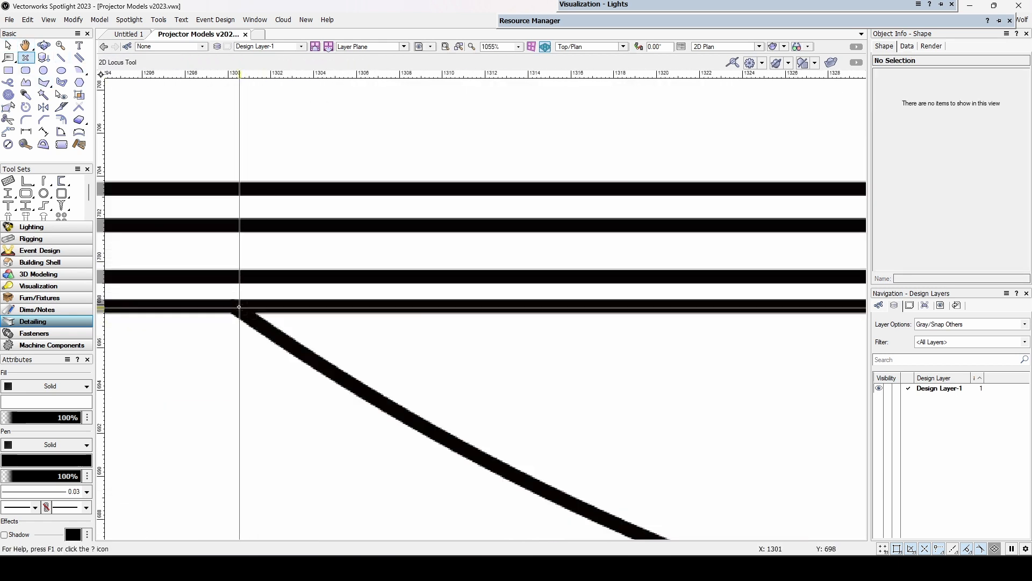
left_click(231, 305)
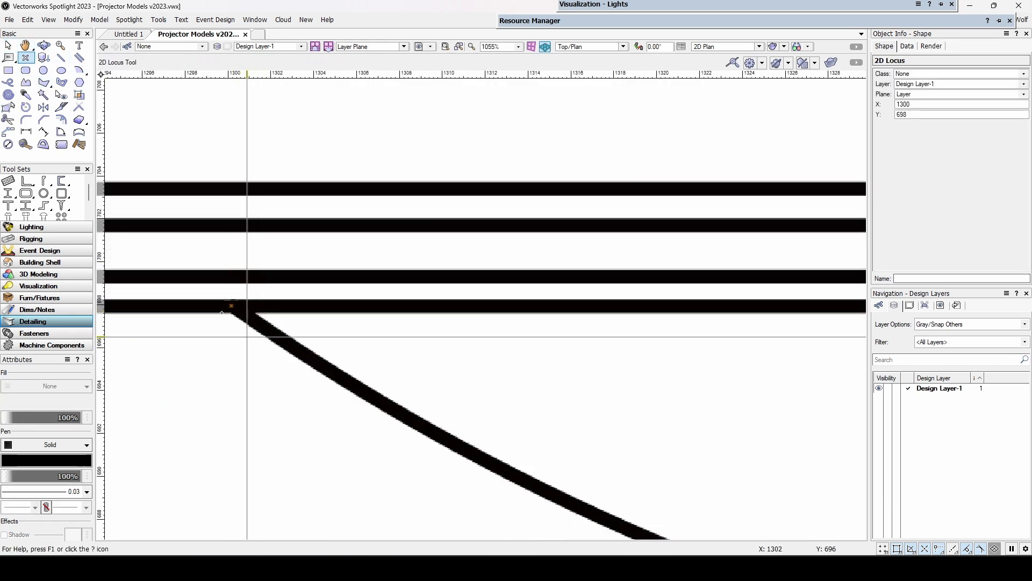
Step: Draw a three-point arc from the locus along the front dome to where the curve meets the opposite side of the rim
left_click(80, 70)
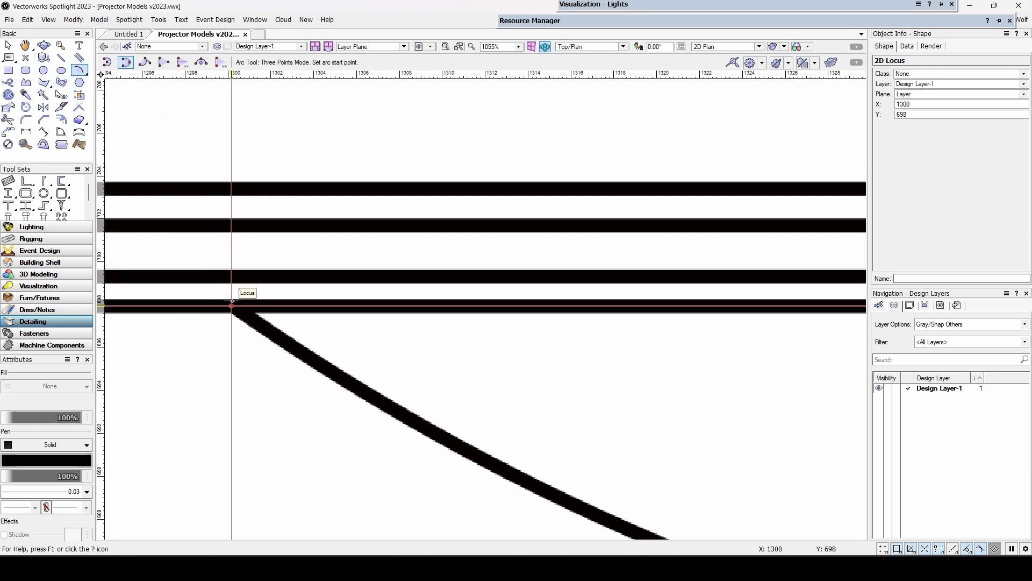
left_click(231, 305)
scroll(290, 319, "down", 5)
middle_click_drag(342, 326, 372, 329)
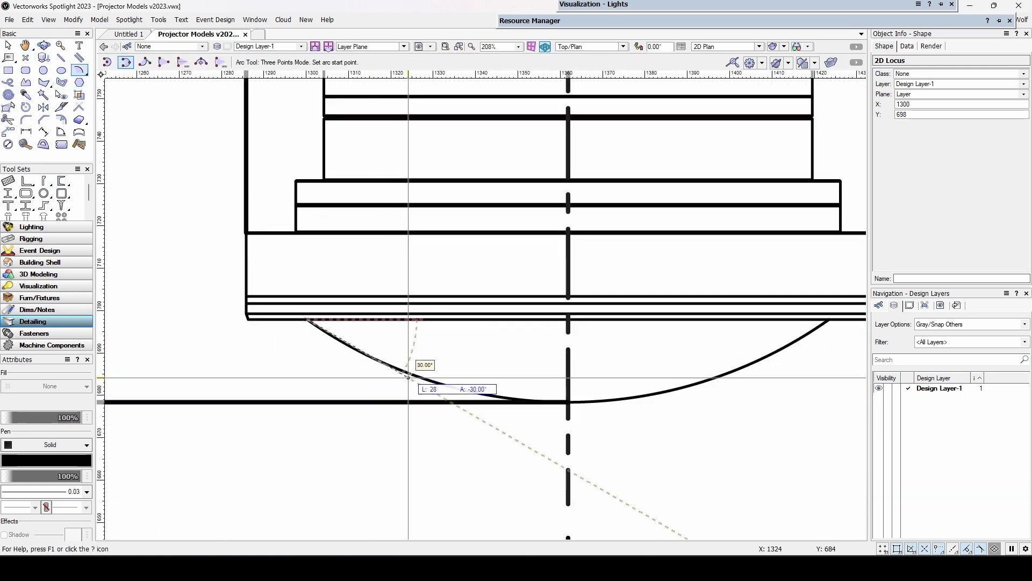
scroll(426, 374, "up", 4)
left_click(420, 390)
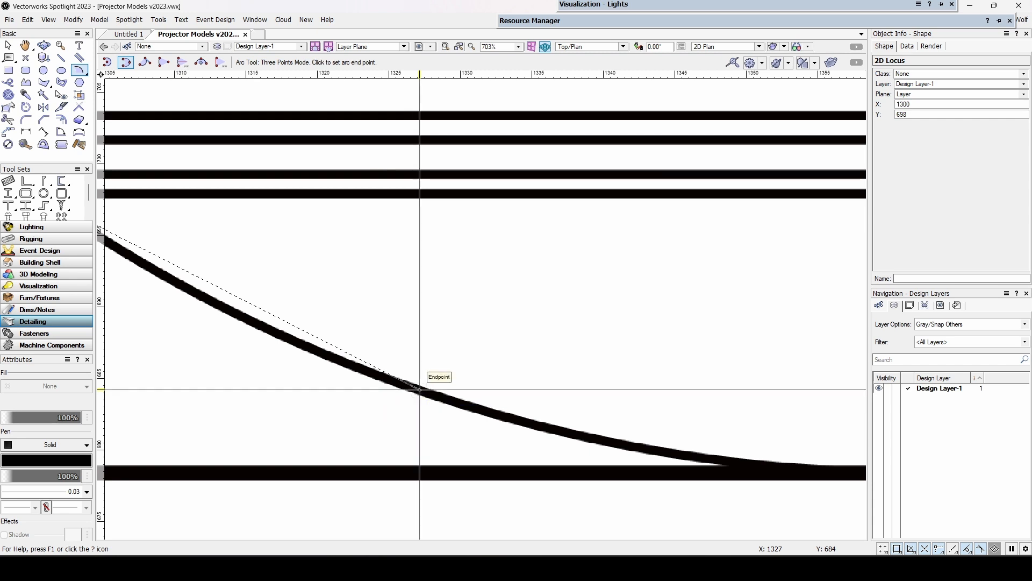
scroll(635, 388, "down", 3)
middle_click_drag(670, 376, 472, 385)
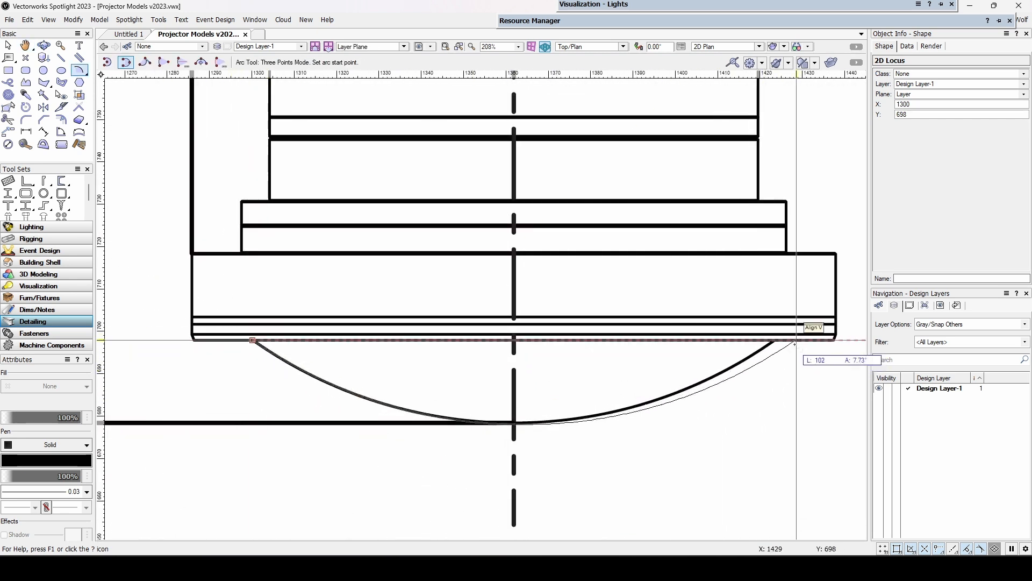
scroll(773, 337, "up", 3)
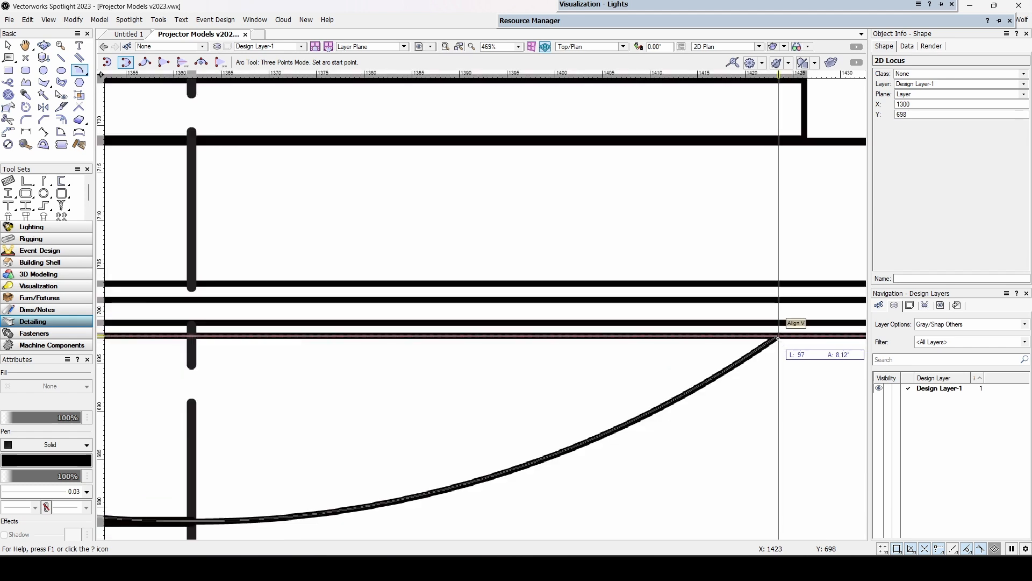
left_click(779, 338)
scroll(667, 315, "down", 3)
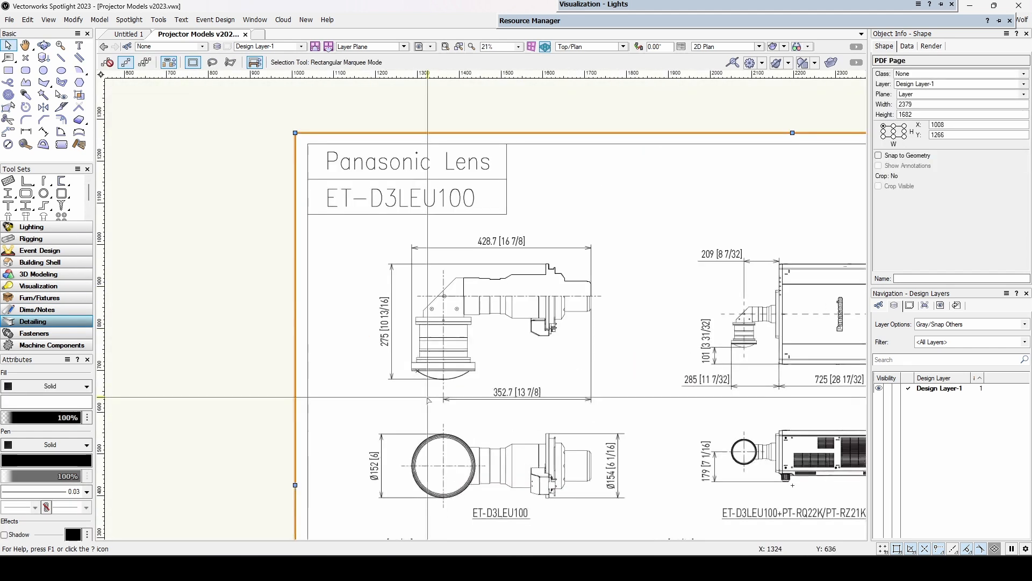
Step: Lock the PDF page and delete the 2D locus at the dome's edge
right_click(414, 400)
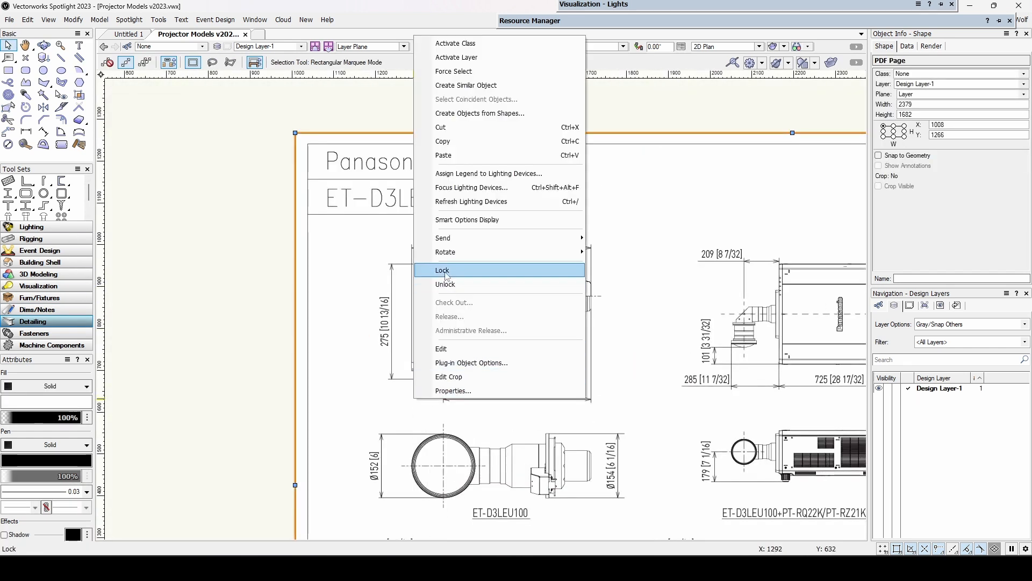
left_click(187, 358)
left_click_drag(190, 303, 447, 422)
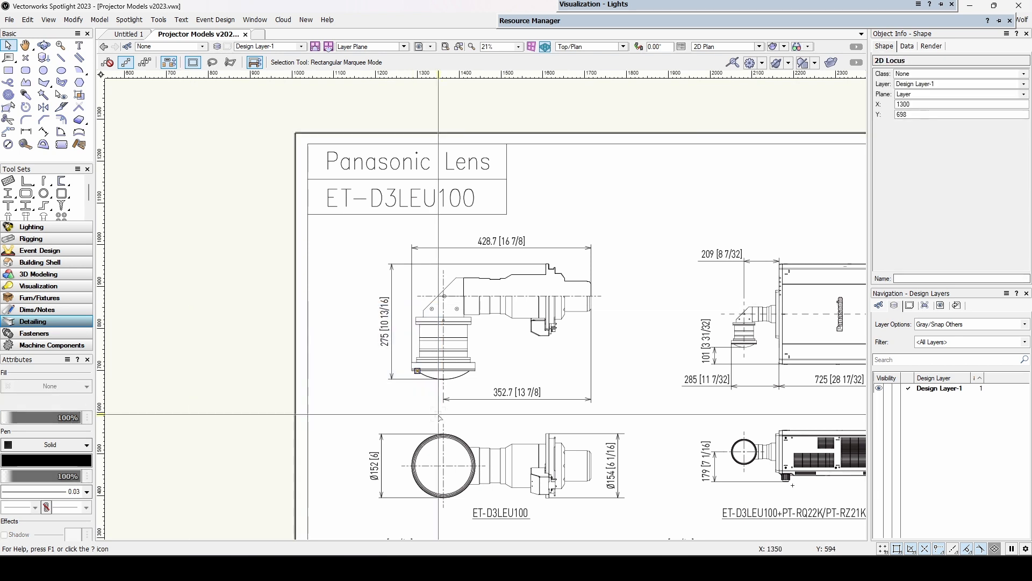
key("Delete")
Step: Start a 2D polygon at the dome arc's left end, tracing around the front rim's lower corner and up to its upper corner
scroll(420, 369, "up", 4)
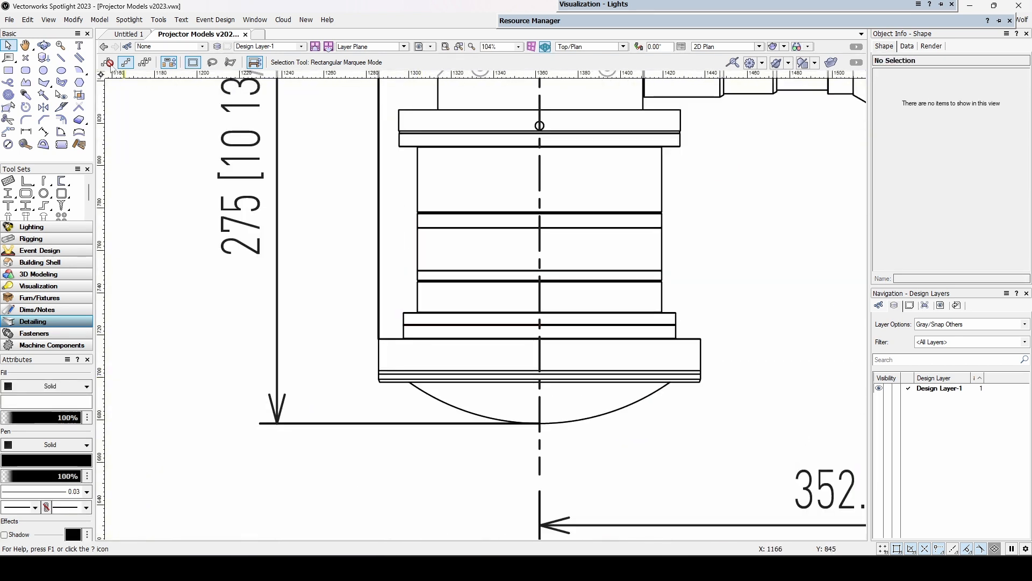
left_click(45, 84)
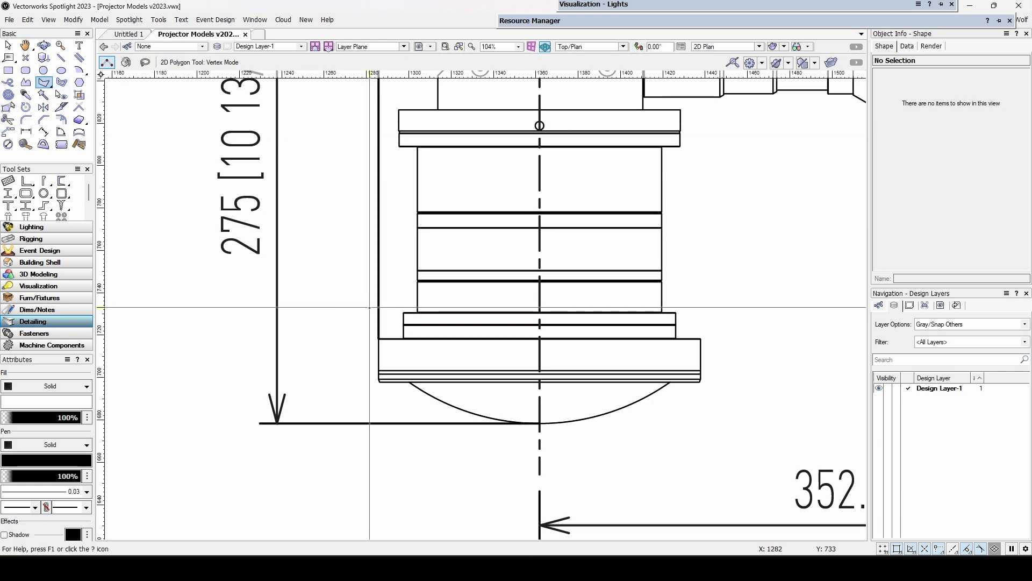
left_click(410, 382)
scroll(386, 382, "up", 3)
left_click(367, 383)
left_click(363, 372)
left_click(332, 447)
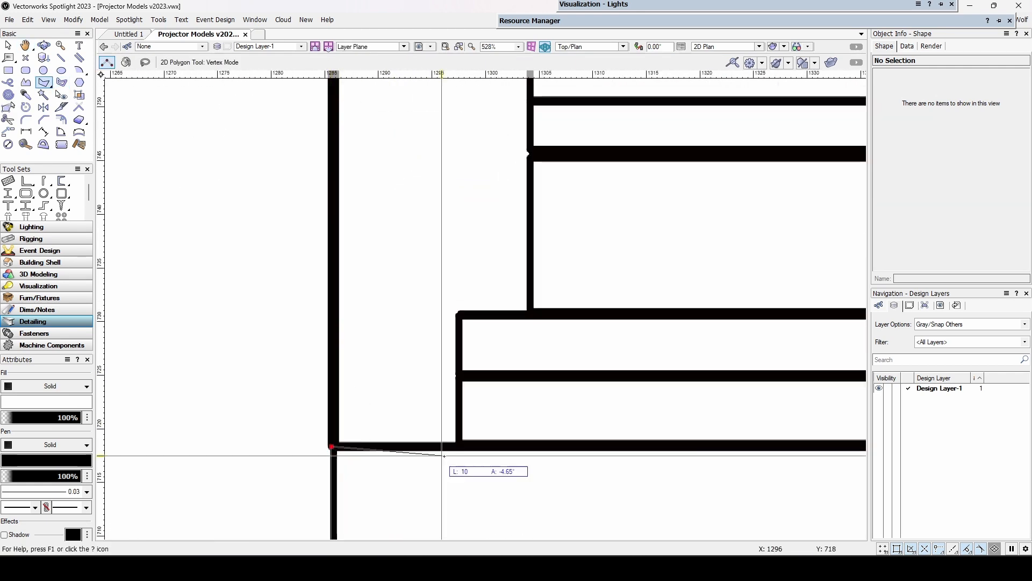
Step: Trace the vertical barrel's left steps up to its top collar and across to the centreline, and set the profile's fill to None
left_click(459, 446)
left_click(459, 313)
left_click(530, 313)
left_click(495, 170)
left_click(468, 170)
left_click(469, 118)
left_click(557, 97)
left_click(558, 340)
left_click(441, 339)
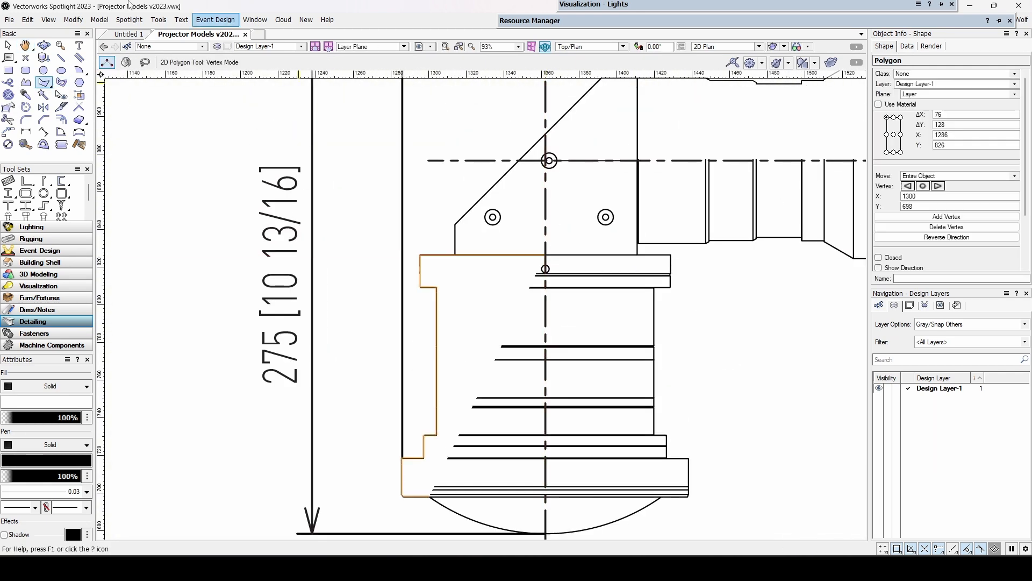
left_click(50, 386)
left_click(50, 397)
Step: Split the dome arc at the vertical centreline and join its left half to the traced profile as one polyline
left_click(62, 107)
left_click(508, 357)
left_click(542, 354)
left_click(100, 19)
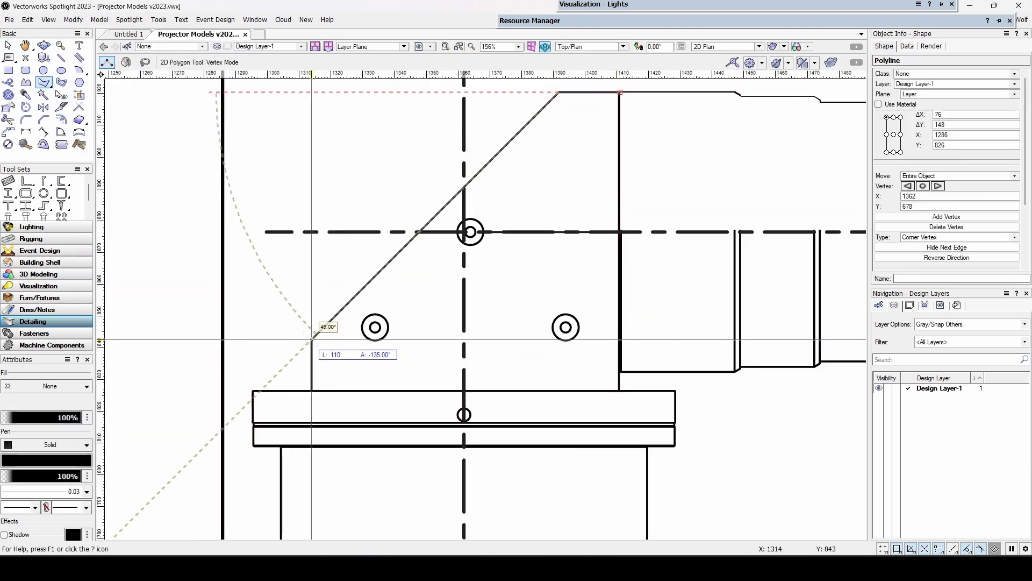
Step: Trace the angled elbow housing as a closed polygon about 97 by 94
left_click(312, 338)
left_click(312, 390)
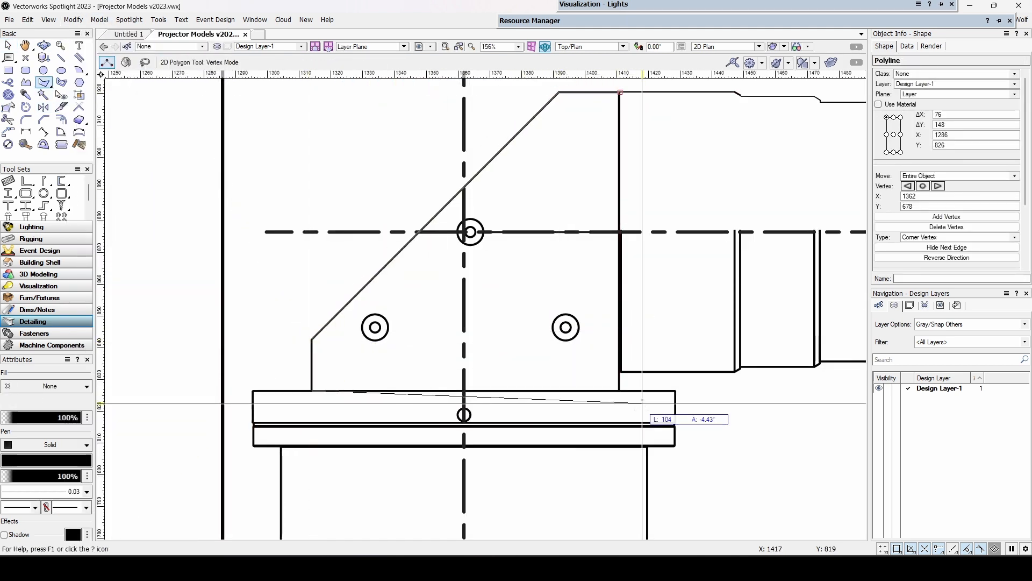
left_click(619, 390)
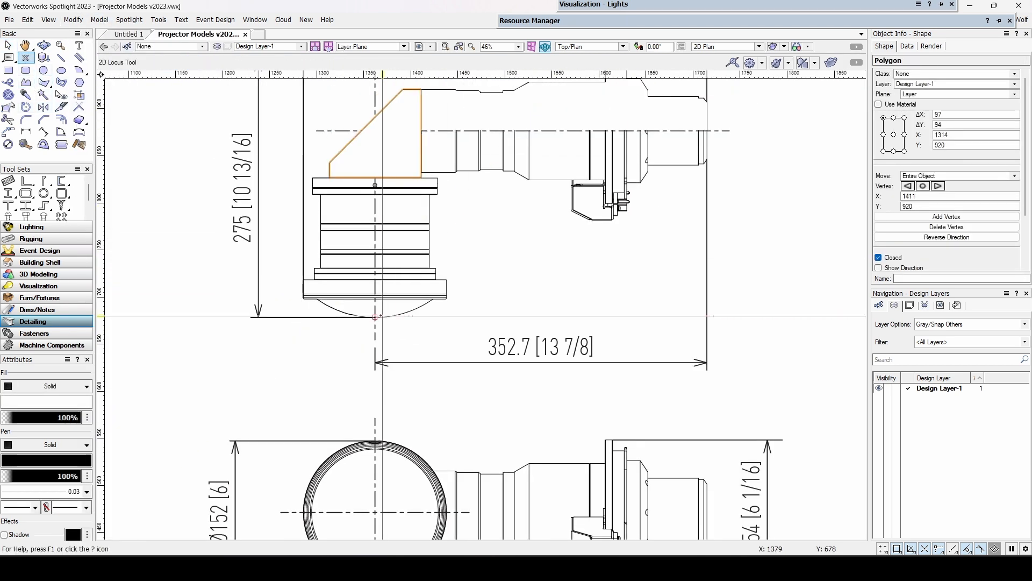
Step: Place a 2D locus at the dome's tip on the centreline and sweep the vertical lens profile 360° around it
left_click(375, 317)
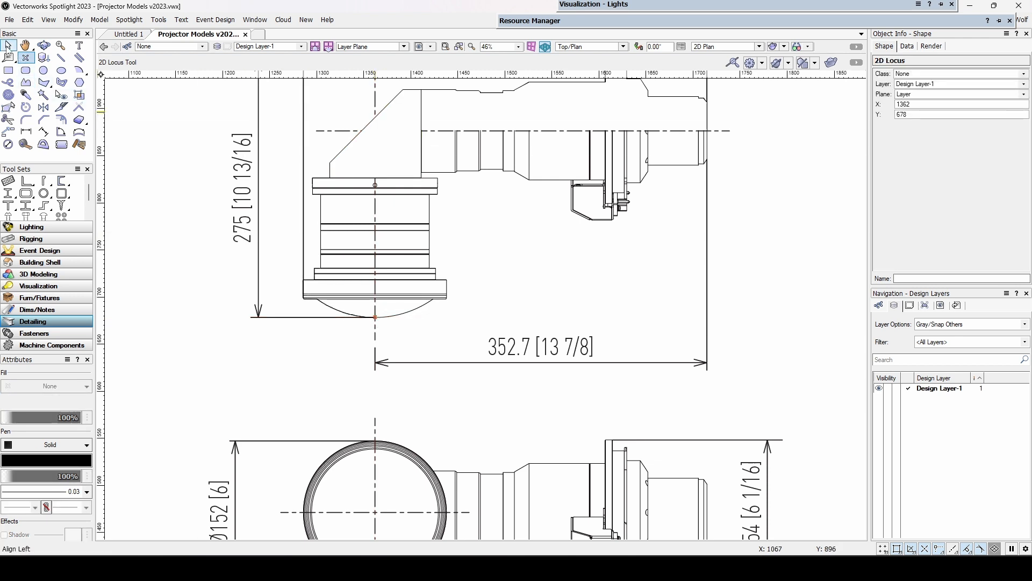
left_click(8, 46)
scroll(379, 326, "up", 3)
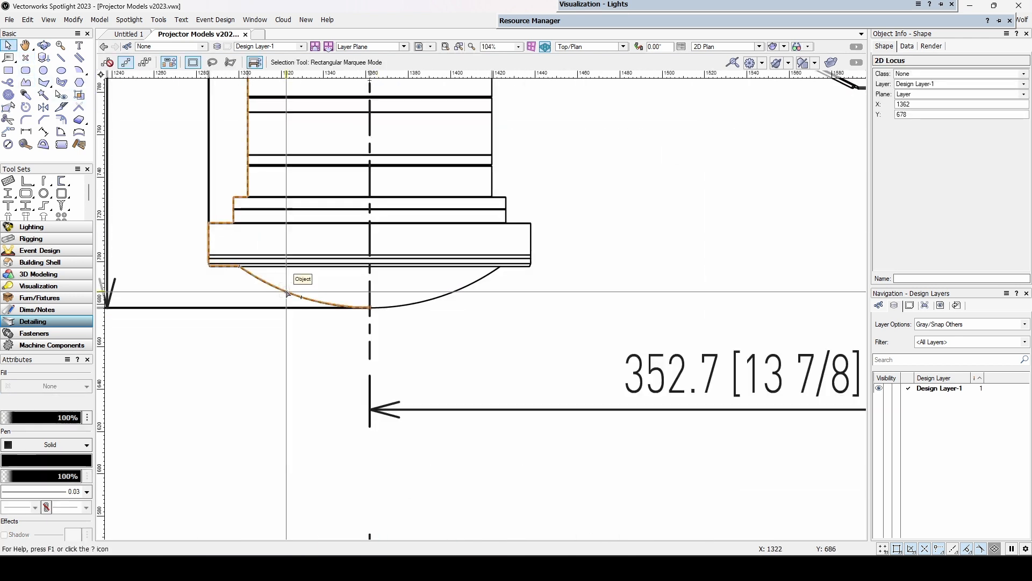
left_click(287, 293, "shift")
left_click(97, 21)
left_click(123, 151)
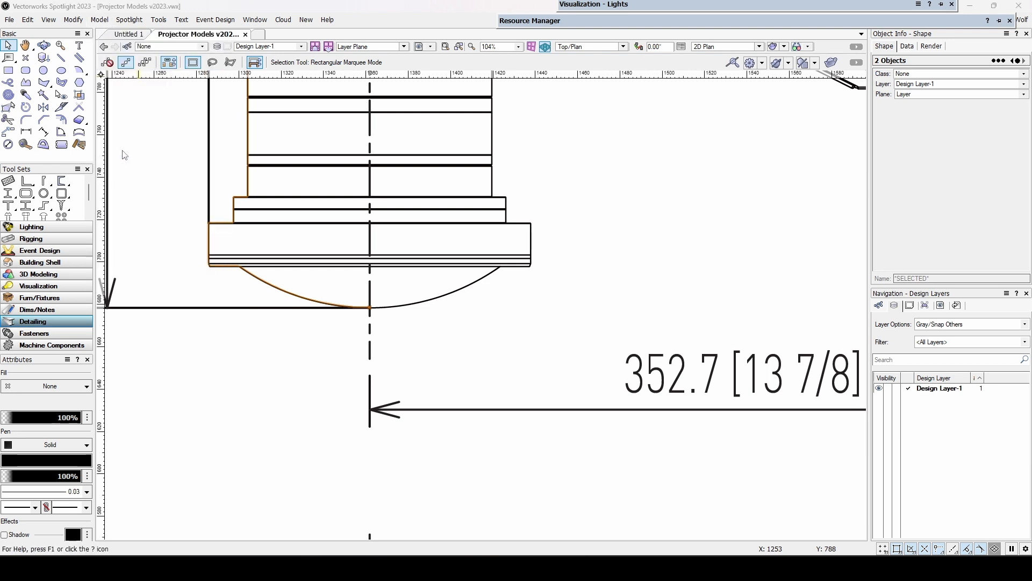
left_click(551, 333)
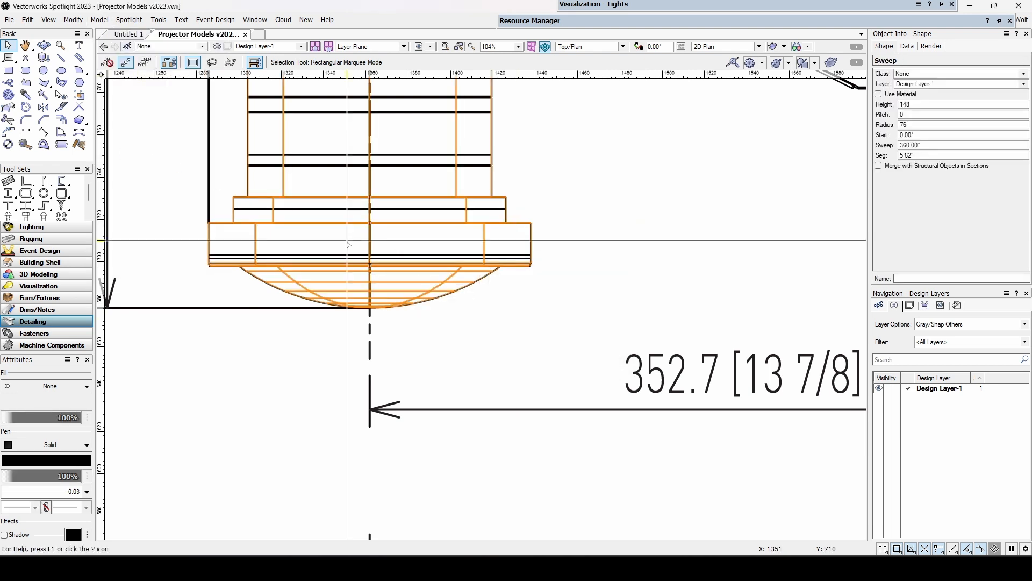
Step: Rotate the horizontal barrel's half-profile 90 degrees counter-clockwise
scroll(541, 232, "down", 3)
left_click(540, 232)
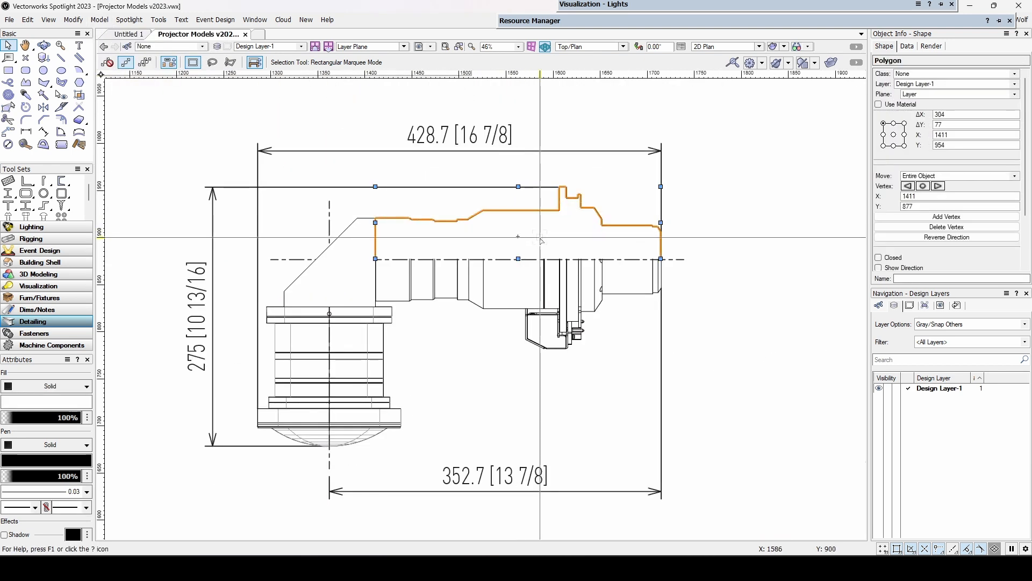
key("ctrl+l")
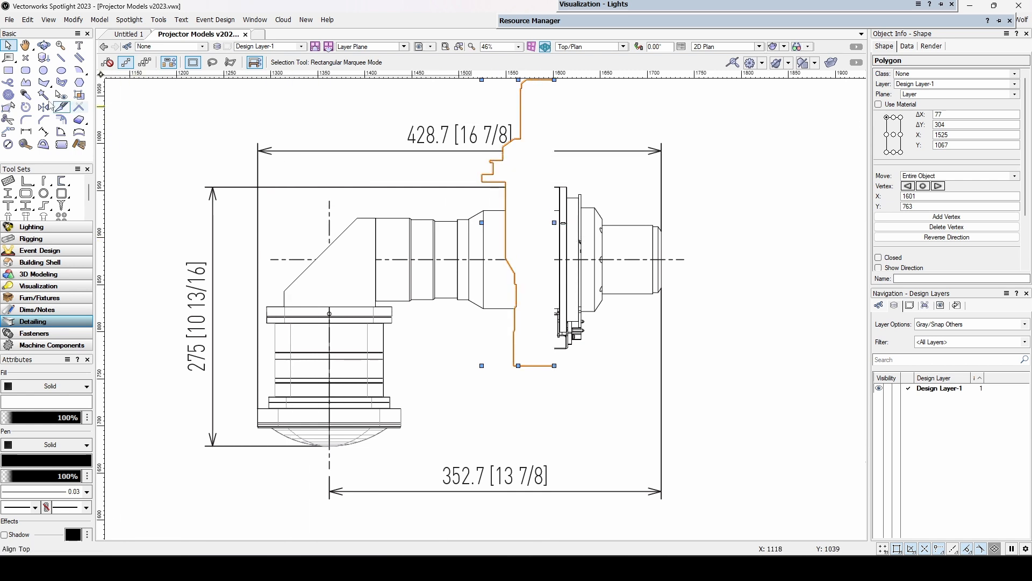
Step: Place a 2D locus at the lower axis end of the rotated barrel profile and sweep the profile 360° around it
left_click(555, 366)
left_click(8, 46)
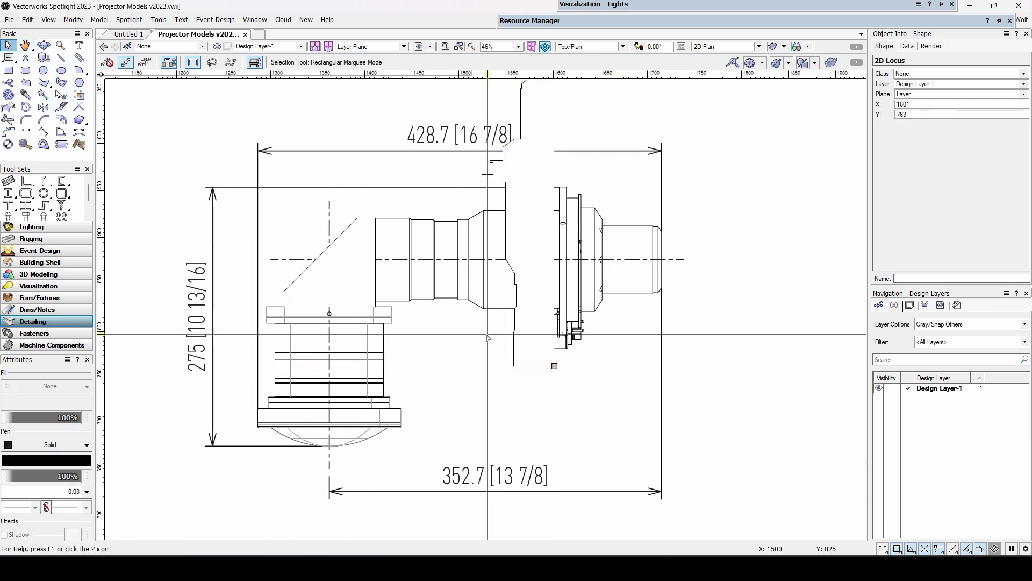
left_click(515, 347, "shift")
left_click(110, 19)
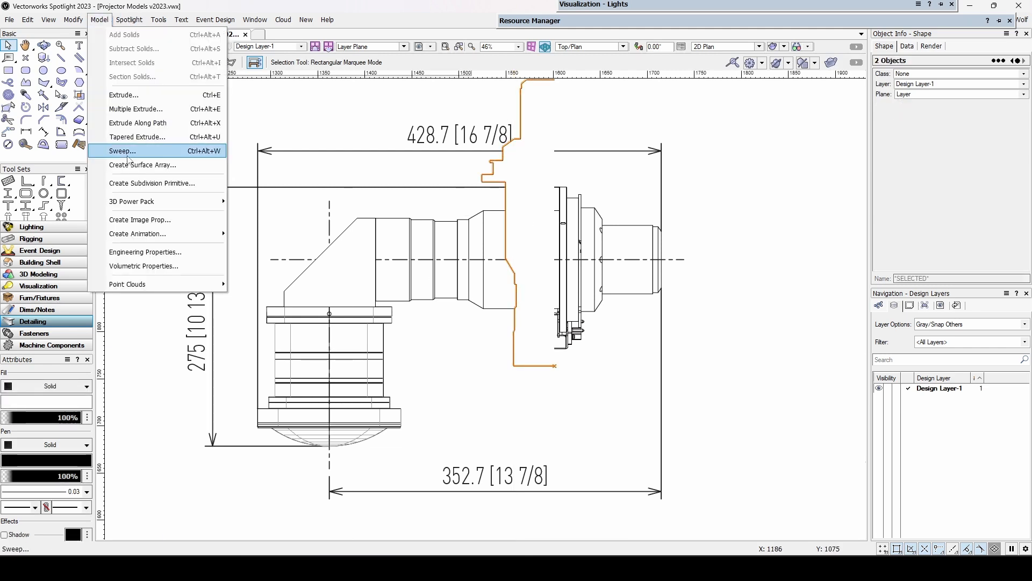
left_click(127, 151)
left_click(551, 333)
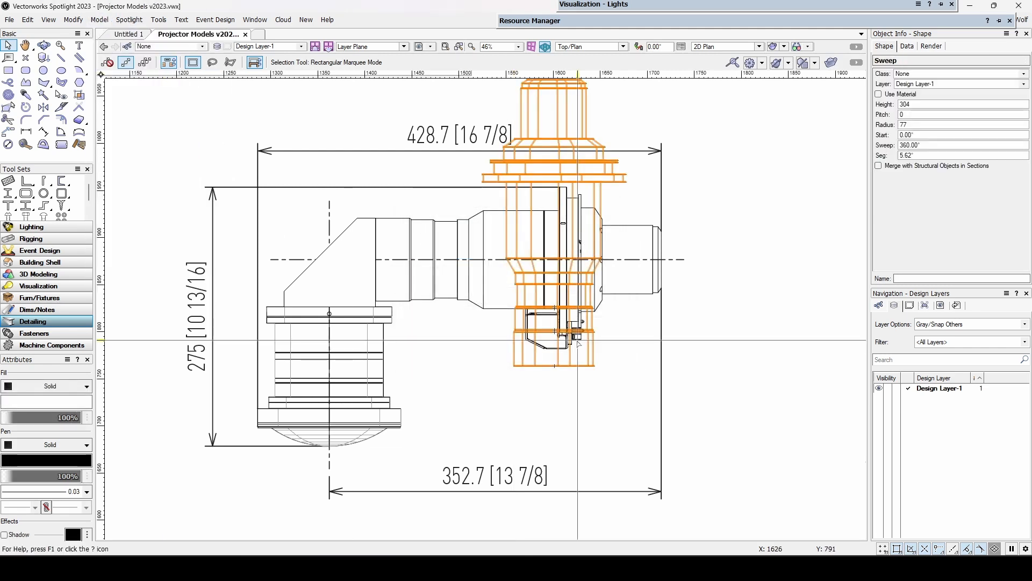
Step: Rotate the swept barrel three quarter turns counter-clockwise and snap its wide end to the elbow's vertical edge on the centreline
key("ctrl+l")
key("ctrl+l")
key("ctrl+l")
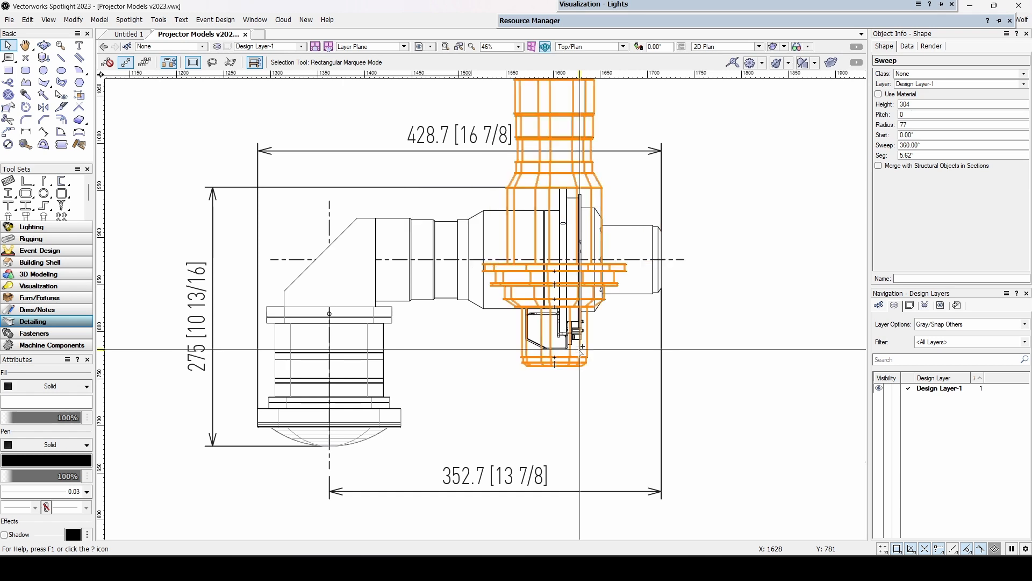
scroll(584, 301, "up", 1)
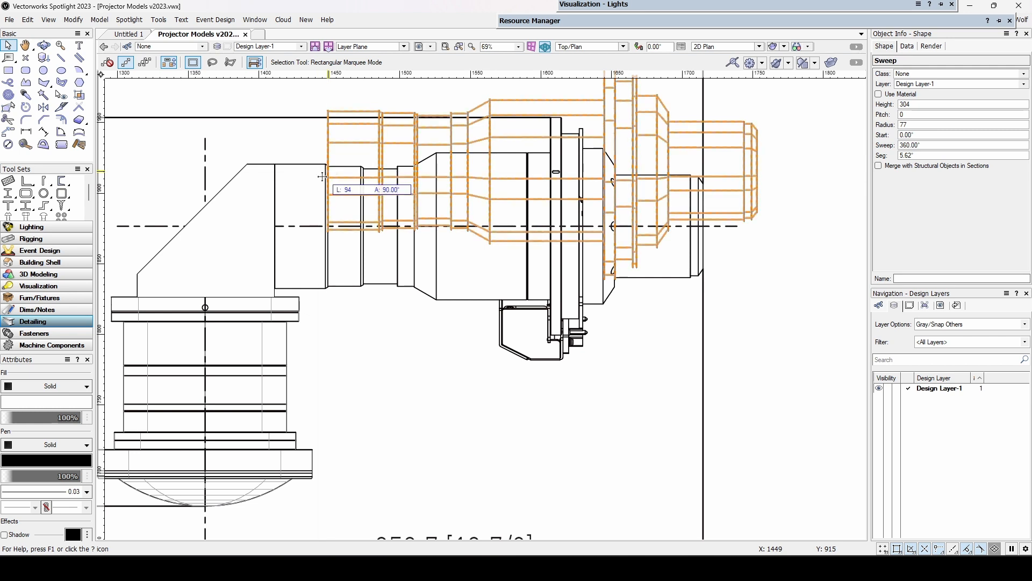
left_click_drag(322, 177, 275, 226)
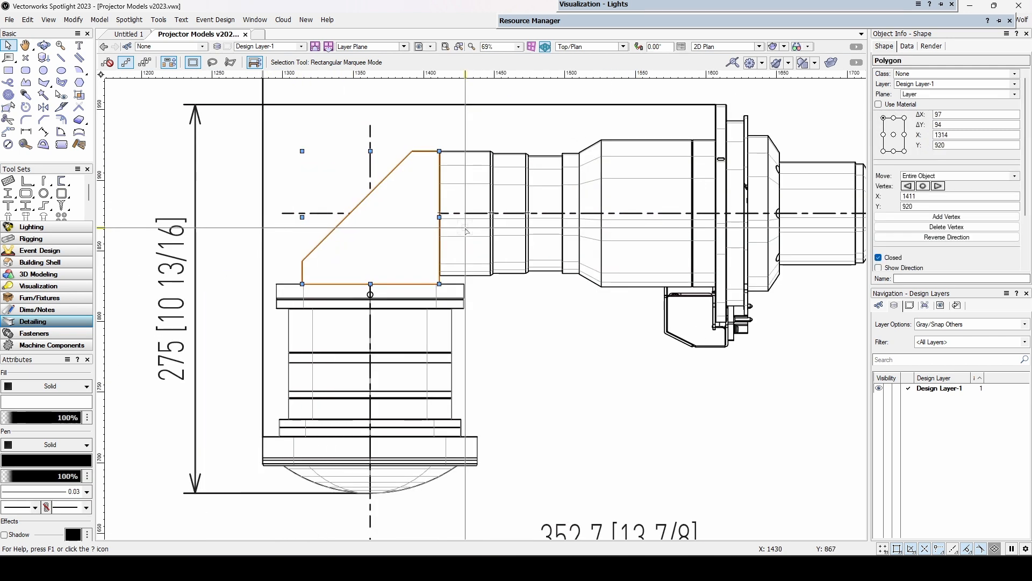
Step: Measure the elbow housing's depth in the lower lens view with the Tape Measure
scroll(484, 258, "down", 3)
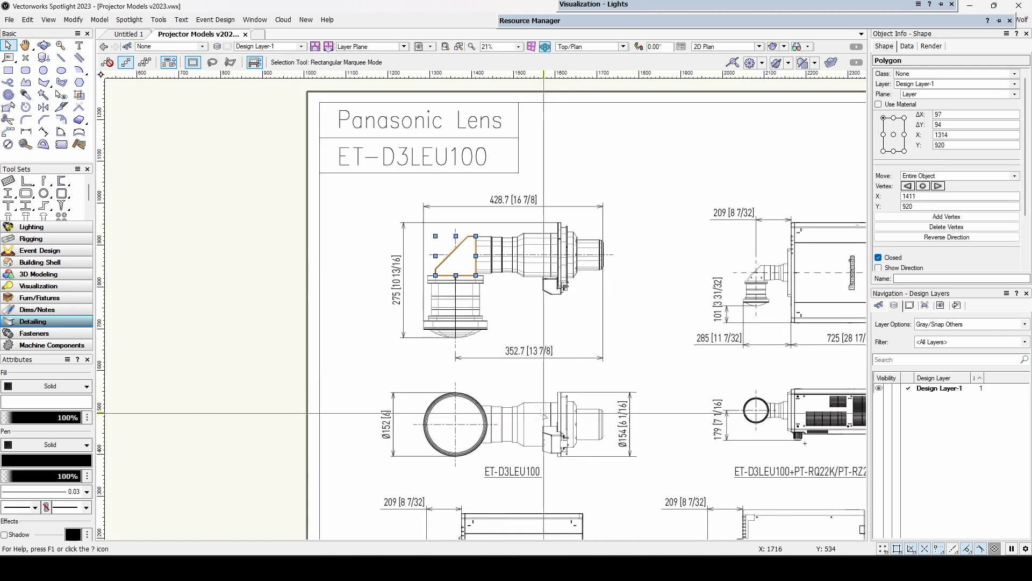
left_click(26, 144)
scroll(502, 418, "up", 4)
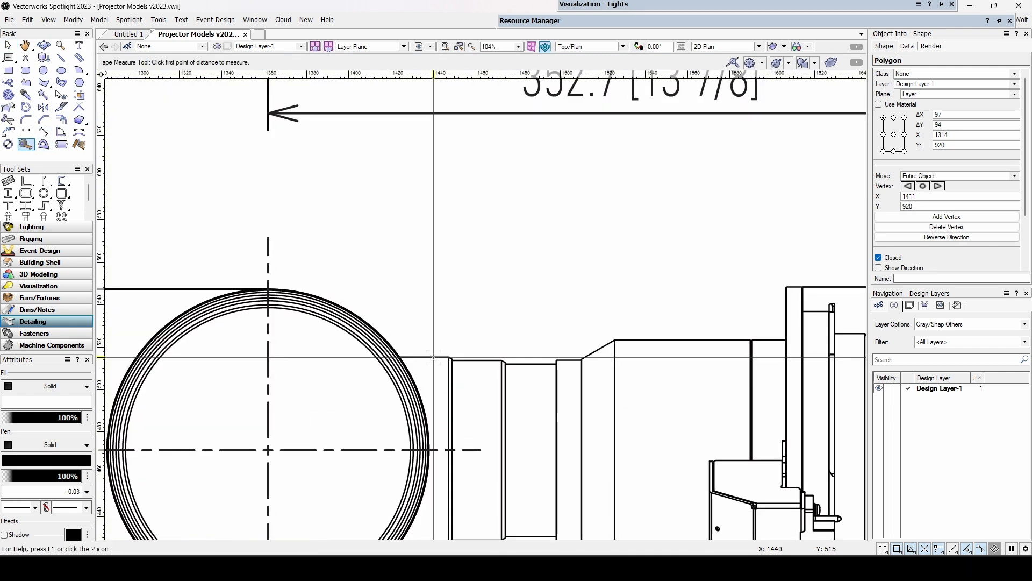
left_click(433, 357)
scroll(434, 357, "down", 3)
scroll(451, 451, "up", 2)
scroll(505, 272, "down", 1)
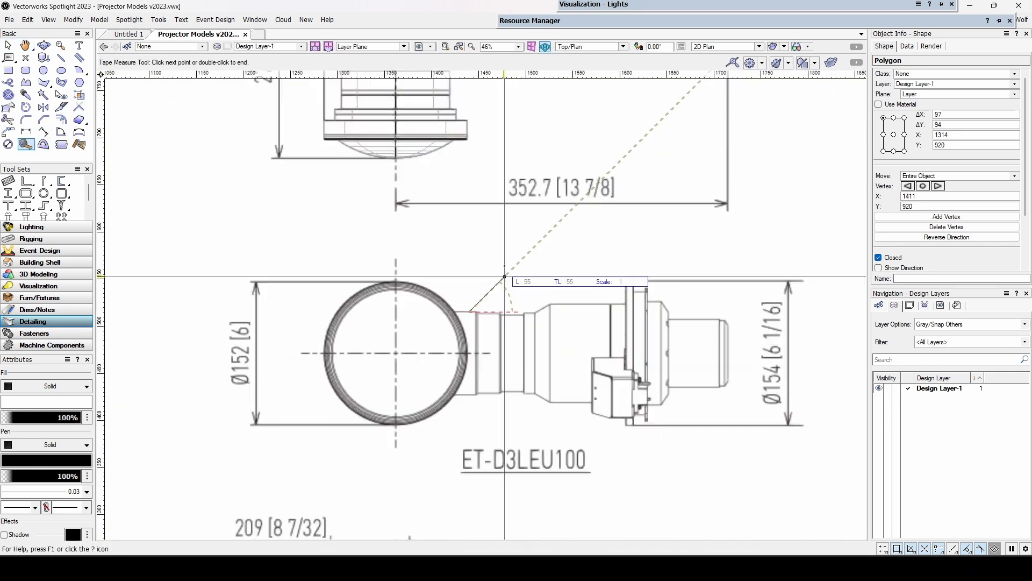
key("Escape")
Step: Extrude the elbow housing polygon by 88
middle_click_drag(447, 219, 486, 412)
scroll(486, 412, "down", 1)
key("x")
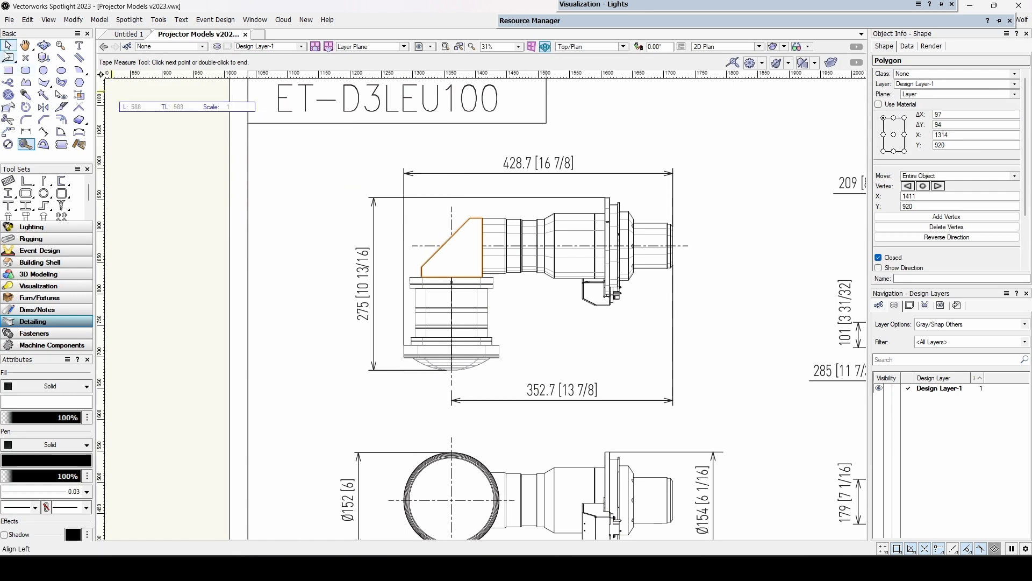
left_click(474, 276)
key("ctrl+e")
left_click(492, 320)
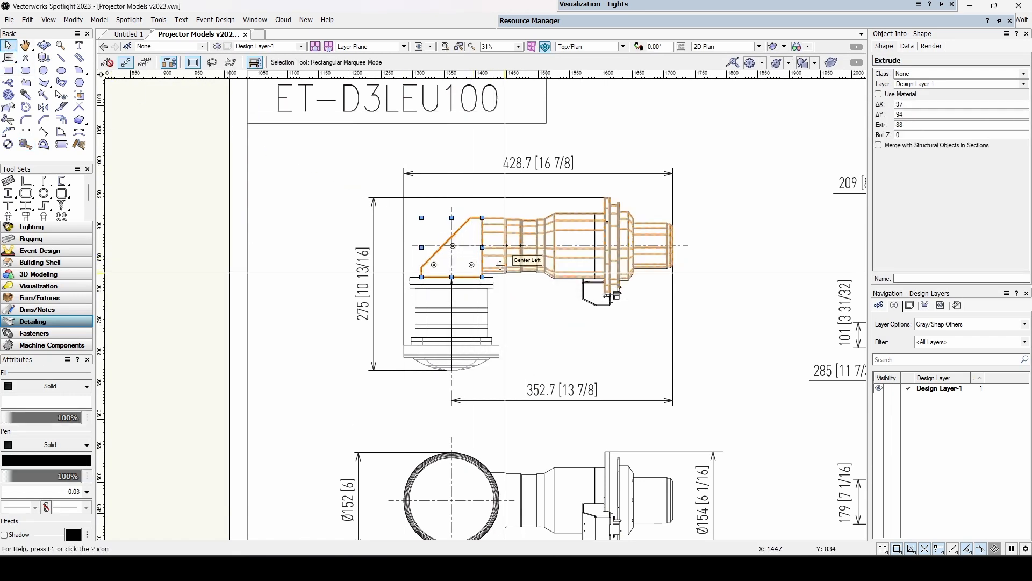
Step: Align the elbow extrude and both swept lens bodies by their middles in the front view
left_click(460, 306, "shift")
left_click(505, 246, "shift")
scroll(391, 229, "up", 1)
key("2")
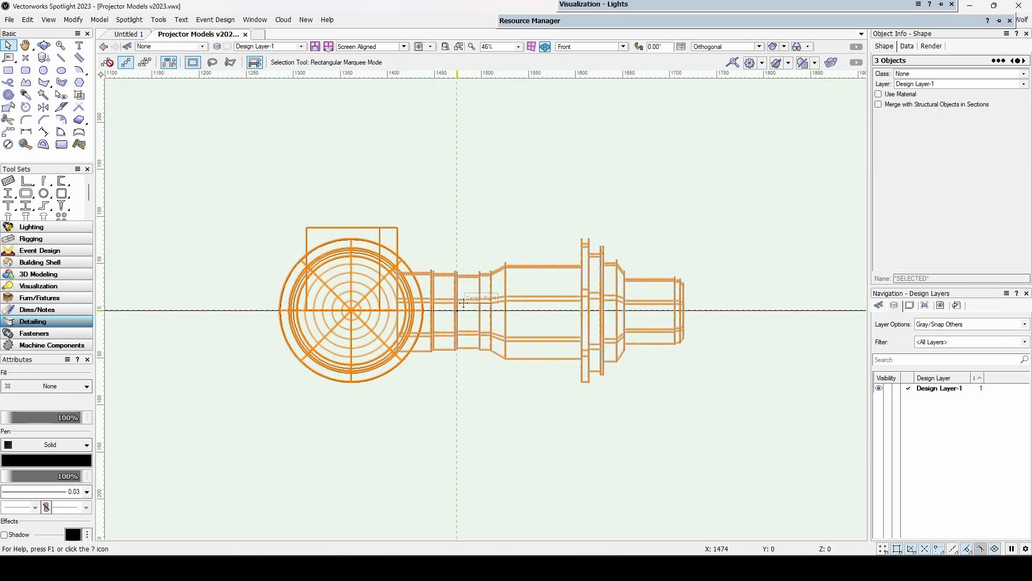
right_click(488, 295)
right_click(370, 228)
mouse_move(425, 328)
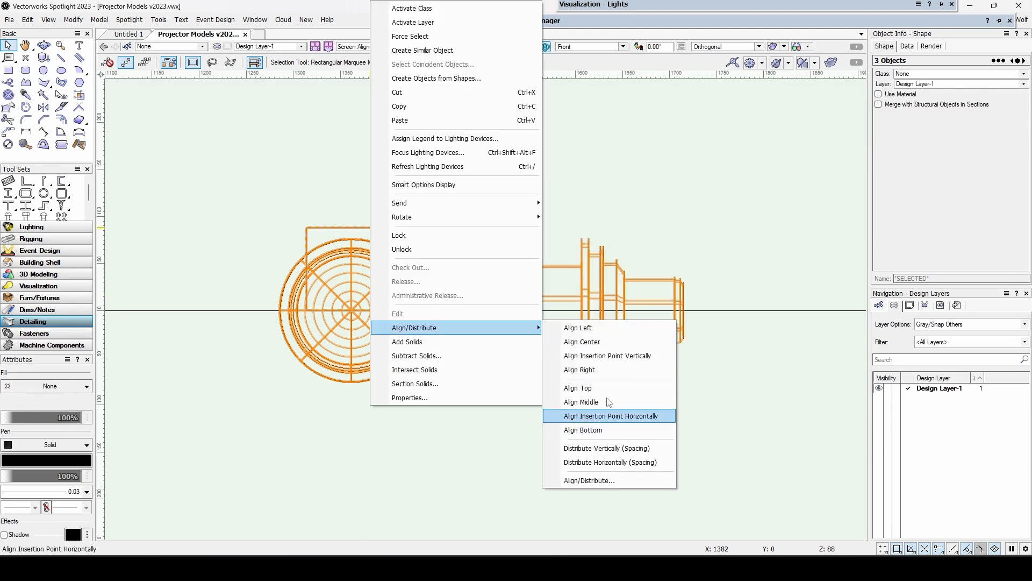
left_click(598, 402)
Step: Give the three selected lens bodies a solid black fill
left_click(50, 386)
left_click(43, 412)
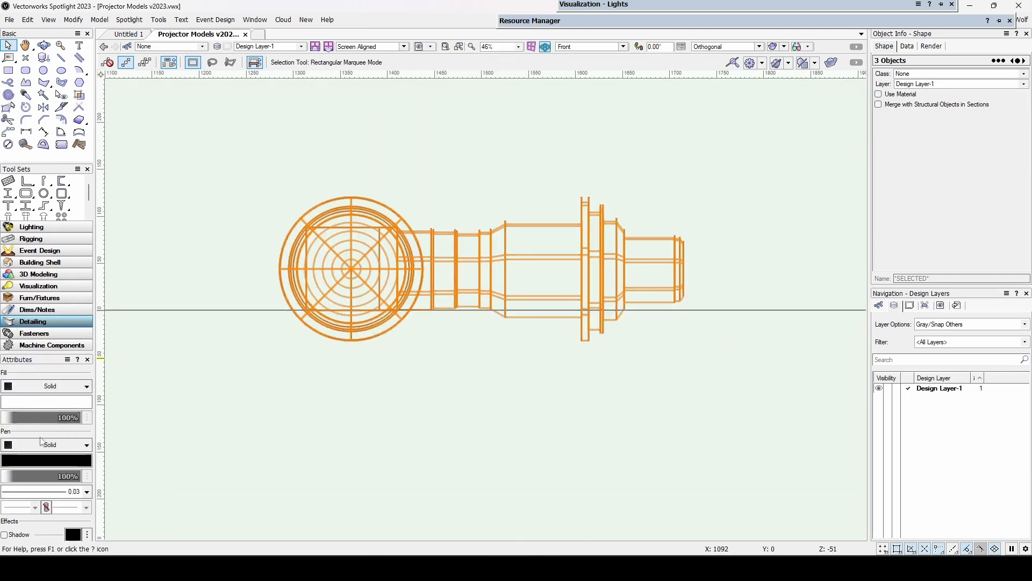
left_click(46, 402)
Step: Inspect the assembled lens from an angled 3D view in Shaded rendering
left_click(121, 190)
scroll(511, 310, "down", 2)
middle_click_drag(468, 286, 593, 181, "ctrl")
left_click(783, 47)
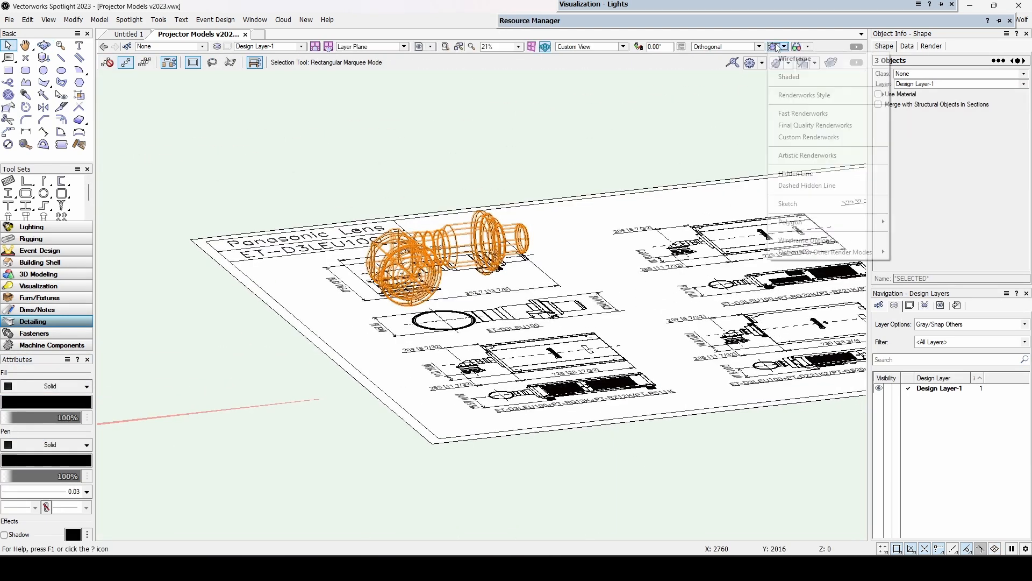
left_click(791, 77)
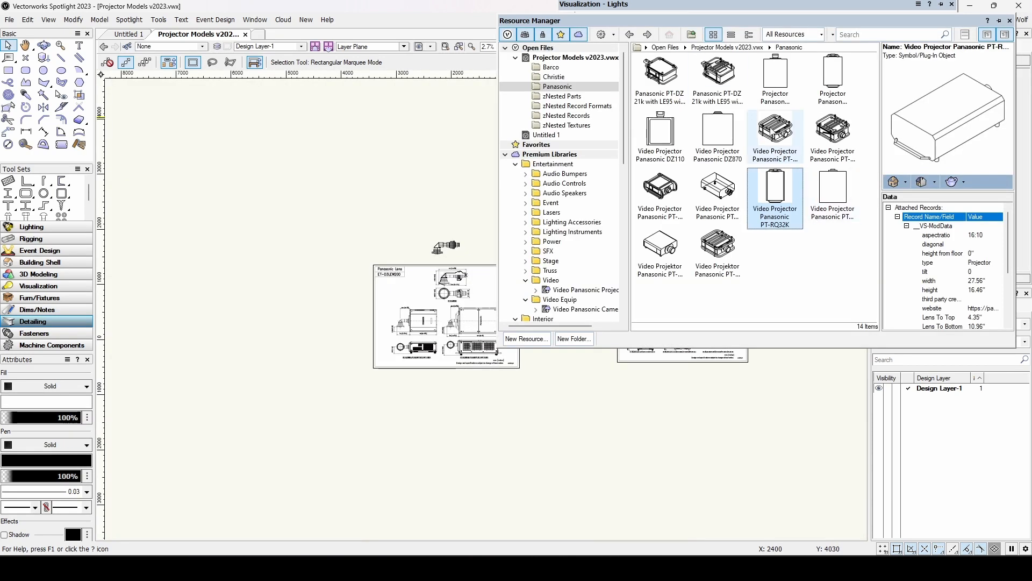
Step: Duplicate the Video Projector Panasonic PT-RQ32K symbol, adding "w/ LEU100" to the end of its name
left_click(775, 174)
left_click(832, 169)
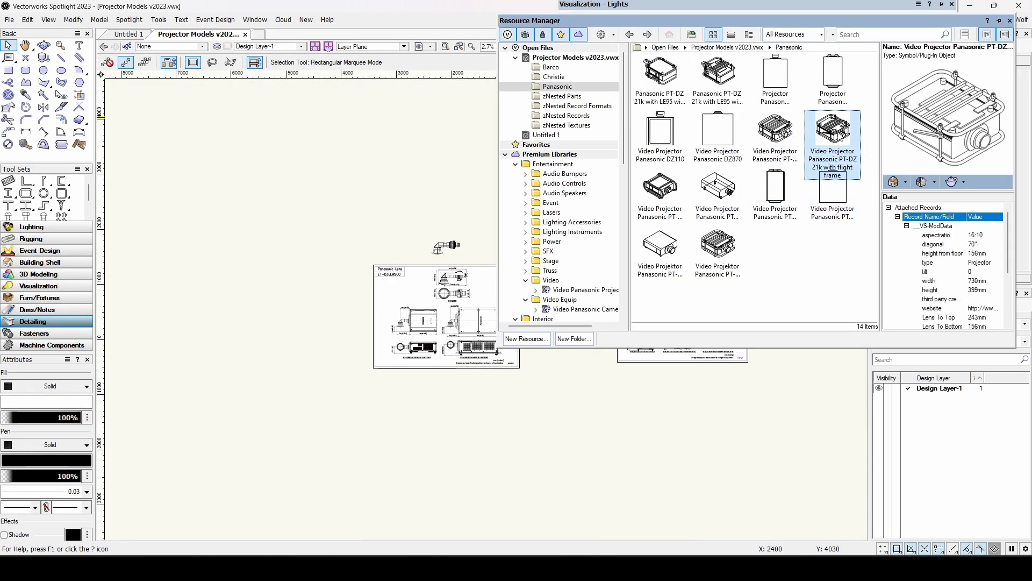
left_click(783, 195)
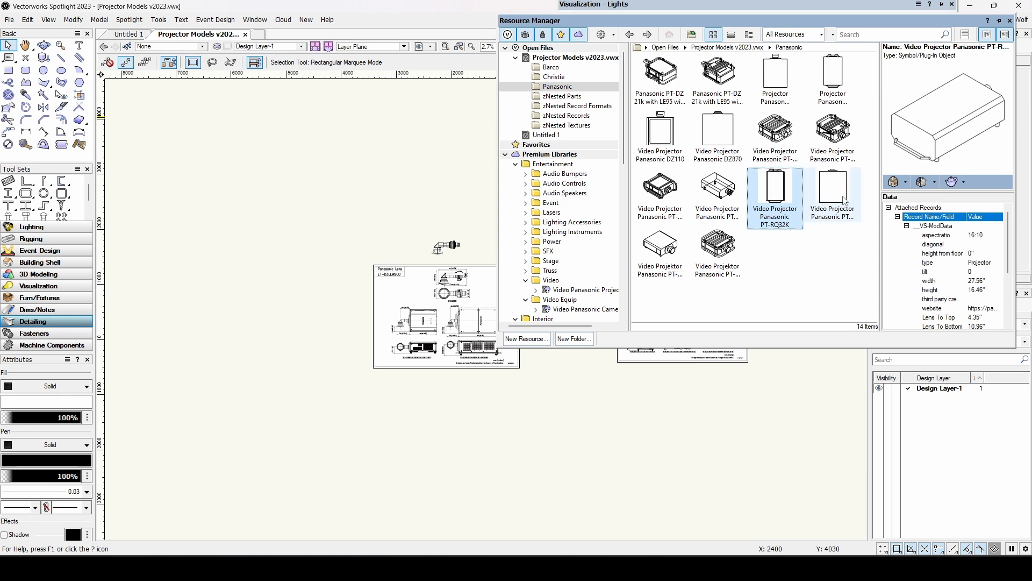
left_click(843, 200)
left_click(774, 190)
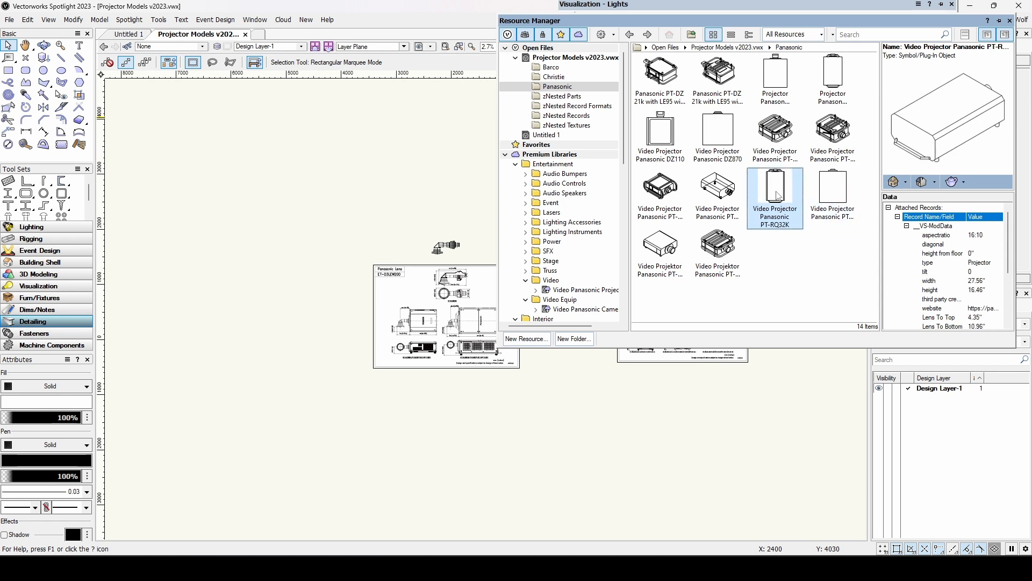
right_click(776, 191)
left_click(801, 375)
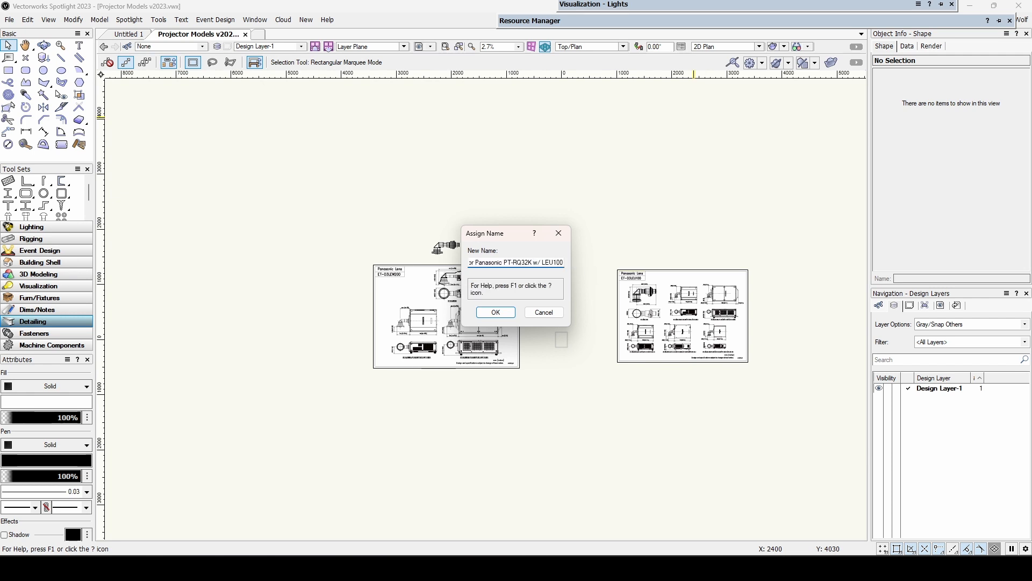
key("Return")
Step: Open the 3D component of the duplicated PT-RQ32K w/ LEU100 symbol for editing
mouse_move(602, 20)
right_click(664, 263)
left_click(712, 102)
scroll(486, 269, "up", 5)
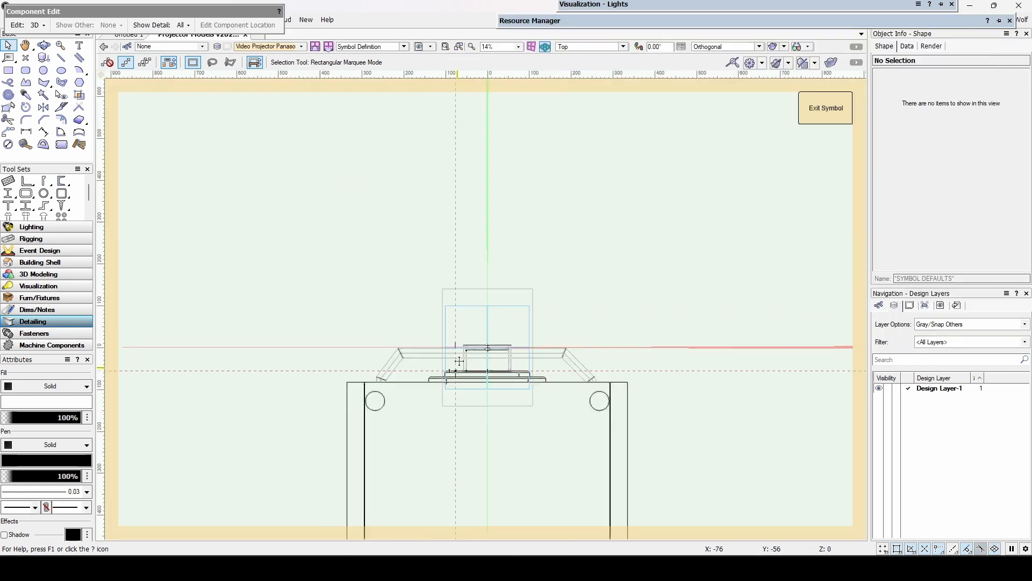
middle_click_drag(459, 361, 478, 360)
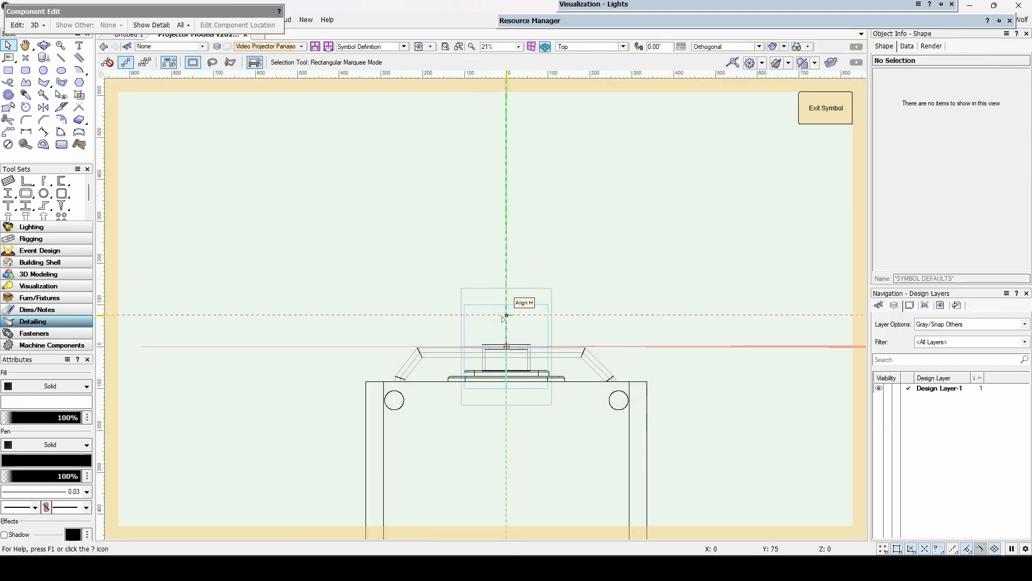
Step: Paste the lens group into the symbol and rotate it three quarter turns counter-clockwise
key("ctrl+v")
key("ctrl+l")
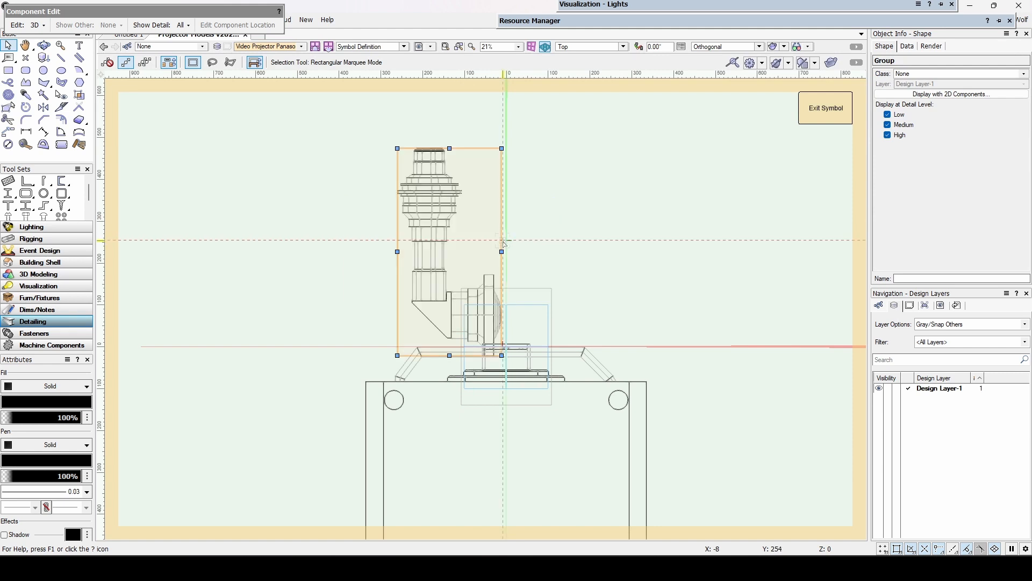
key("ctrl+l")
key("ctrl+l")
Step: Move the lens group in the left view so its mount end snaps to the 3D locus at the projector's lens centre
scroll(492, 357, "up", 2)
left_click(474, 372)
scroll(579, 384, "down", 3)
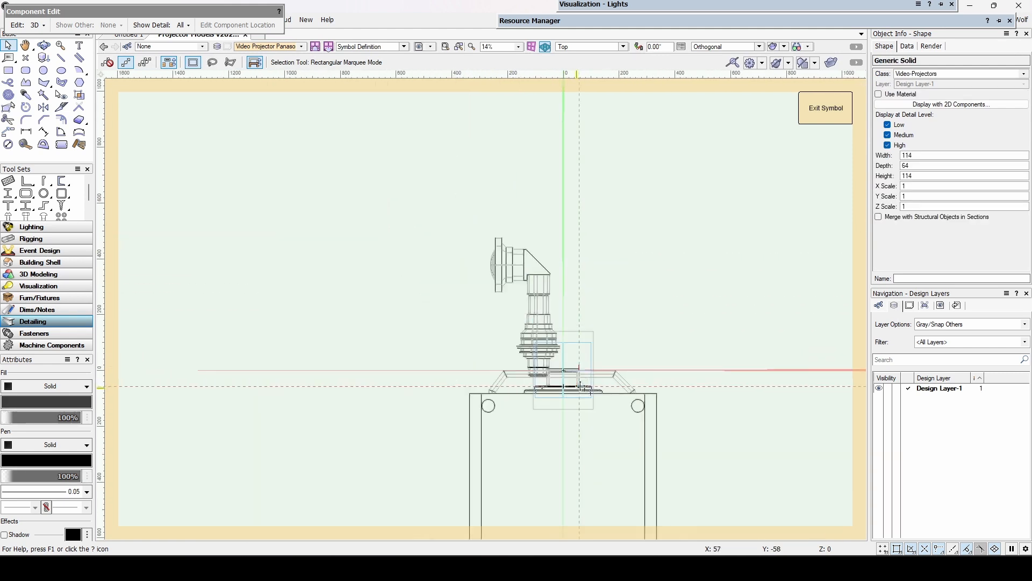
middle_click_drag(633, 411, 598, 363)
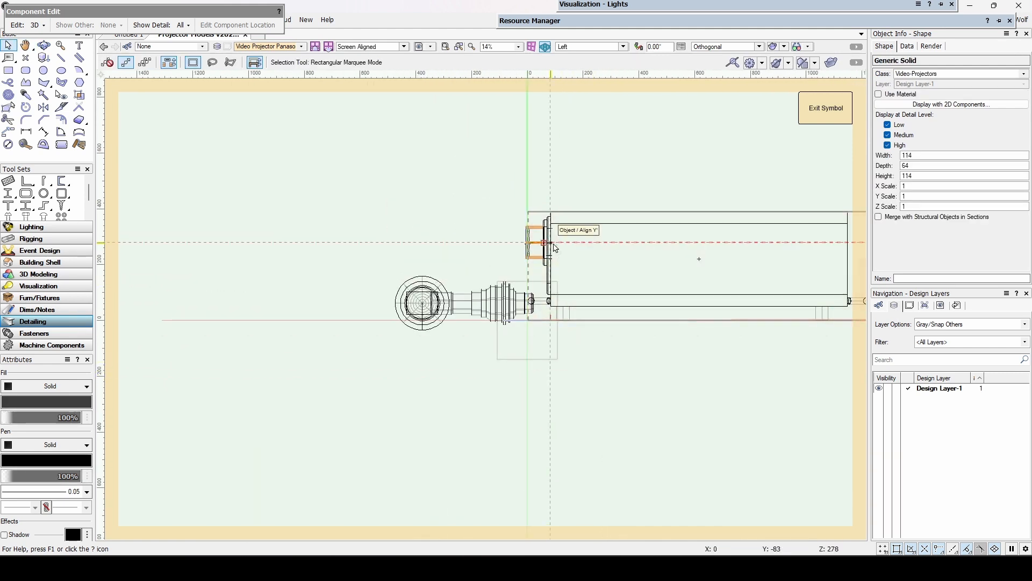
scroll(504, 355, "up", 2)
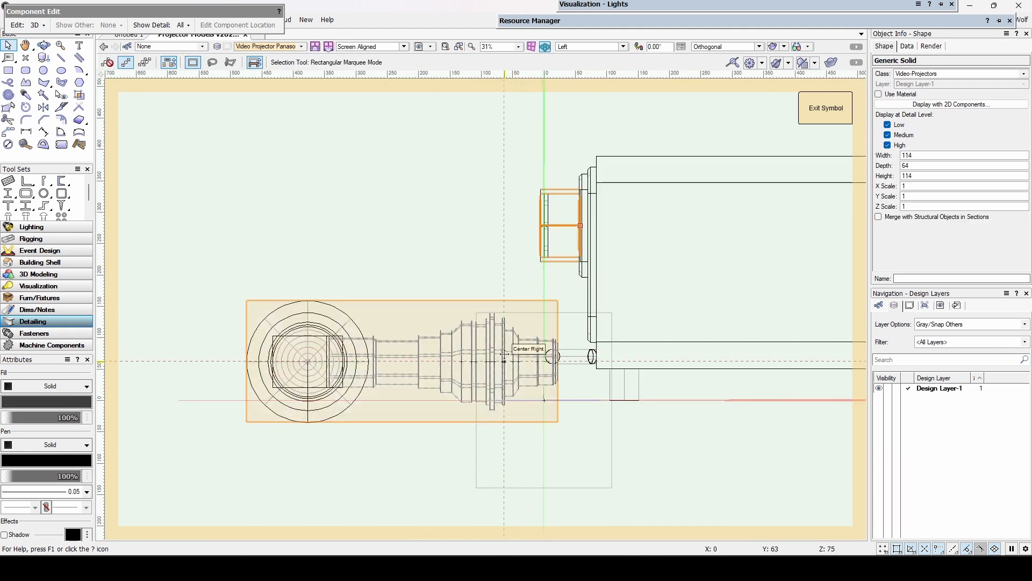
left_click(513, 363)
scroll(483, 252, "up", 2)
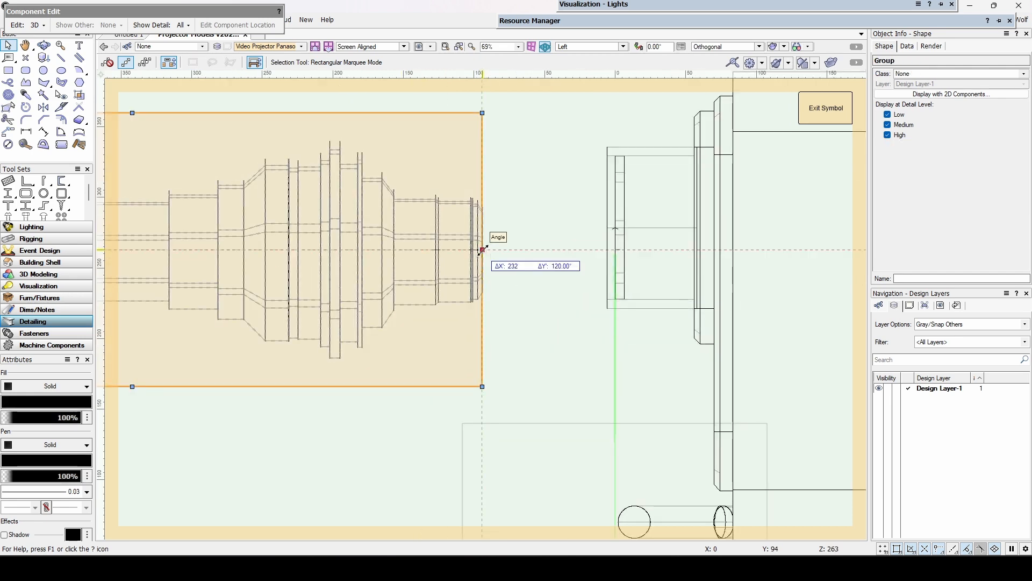
left_click_drag(482, 249, 613, 226)
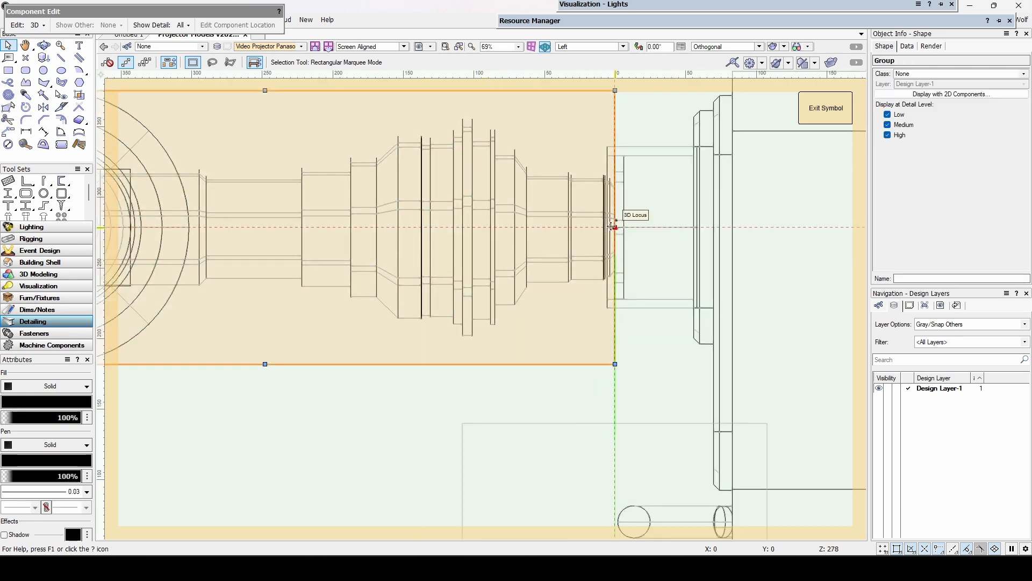
Step: Centre the lens barrel on the projector's centreline in plan by snapping its mount end to the origin
key("0")
scroll(567, 352, "down", 3)
scroll(564, 419, "up", 4)
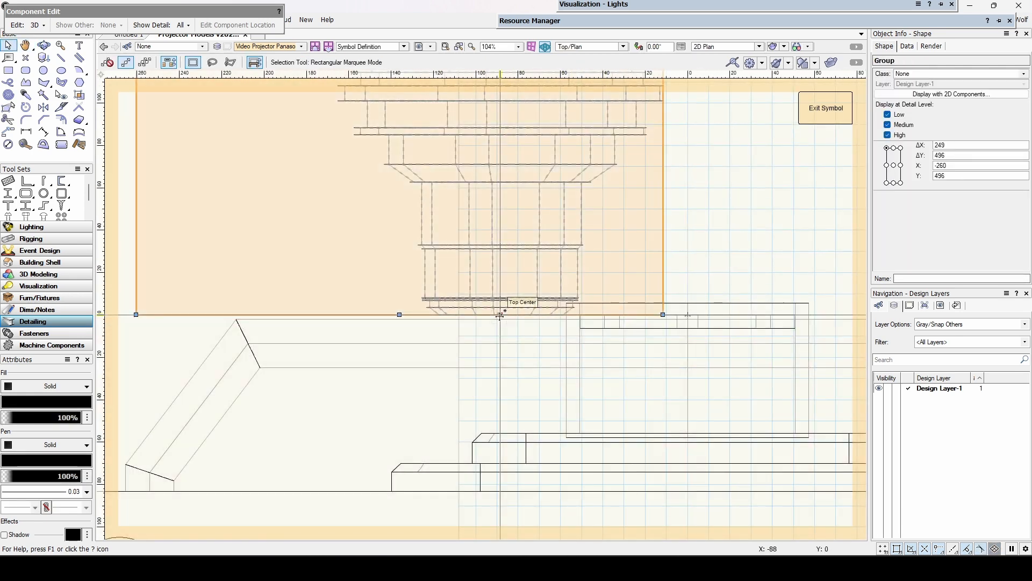
left_click_drag(500, 315, 688, 314)
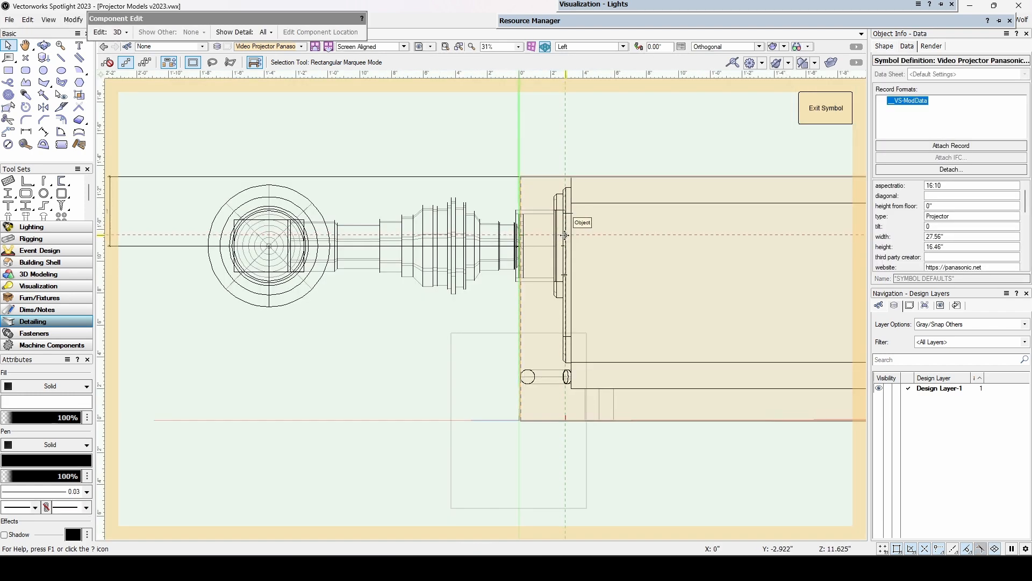
Step: Delete the original short lens's glass disc and outer barrel from the projector's front
key("0")
scroll(548, 280, "down", 1)
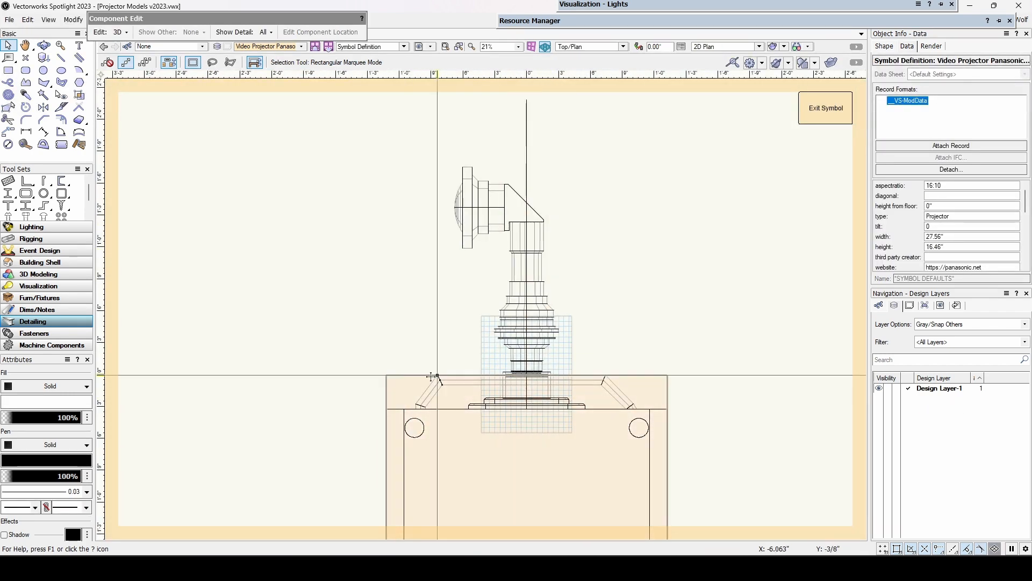
left_click_drag(579, 409, 579, 409)
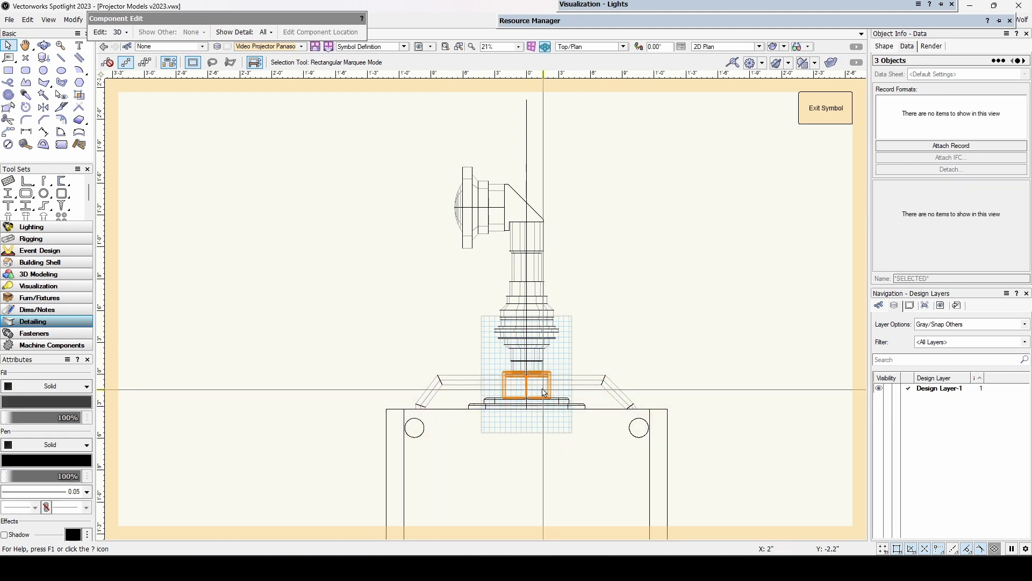
scroll(540, 381, "up", 5)
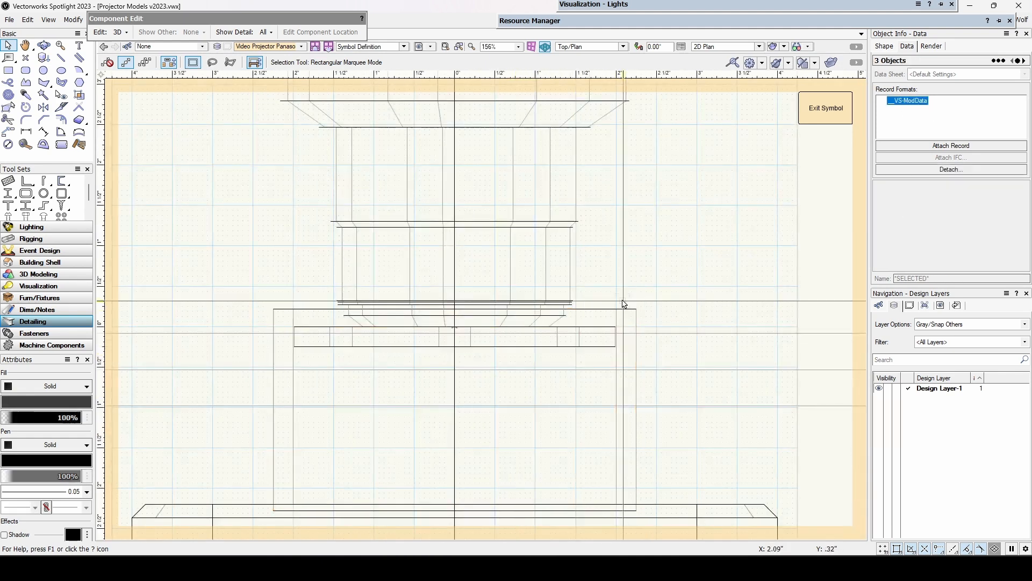
left_click(604, 328)
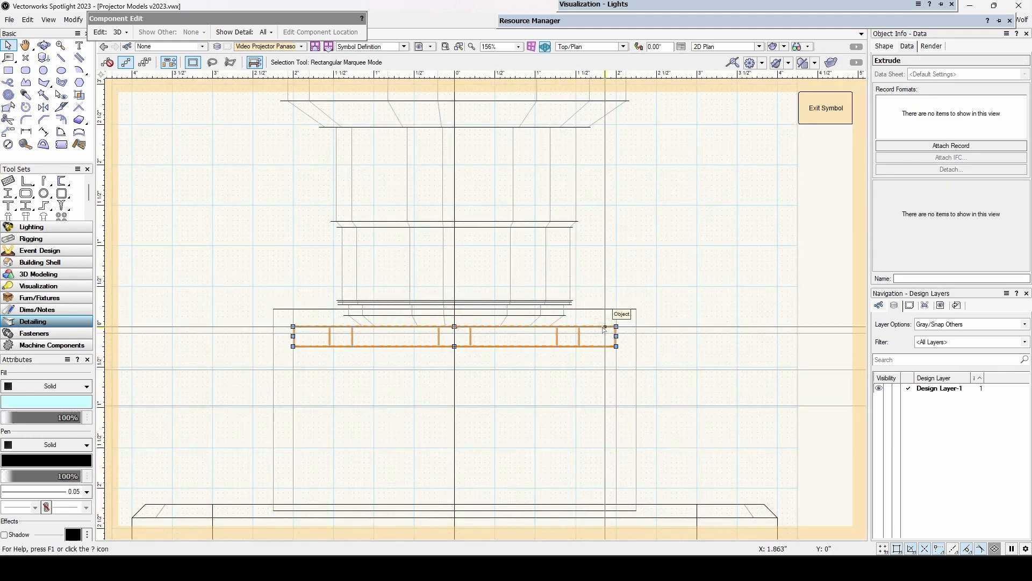
key("Delete")
left_click(616, 309)
key("Delete")
Step: Move the projector body away from the lens group
left_click(498, 316)
scroll(557, 332, "down", 7)
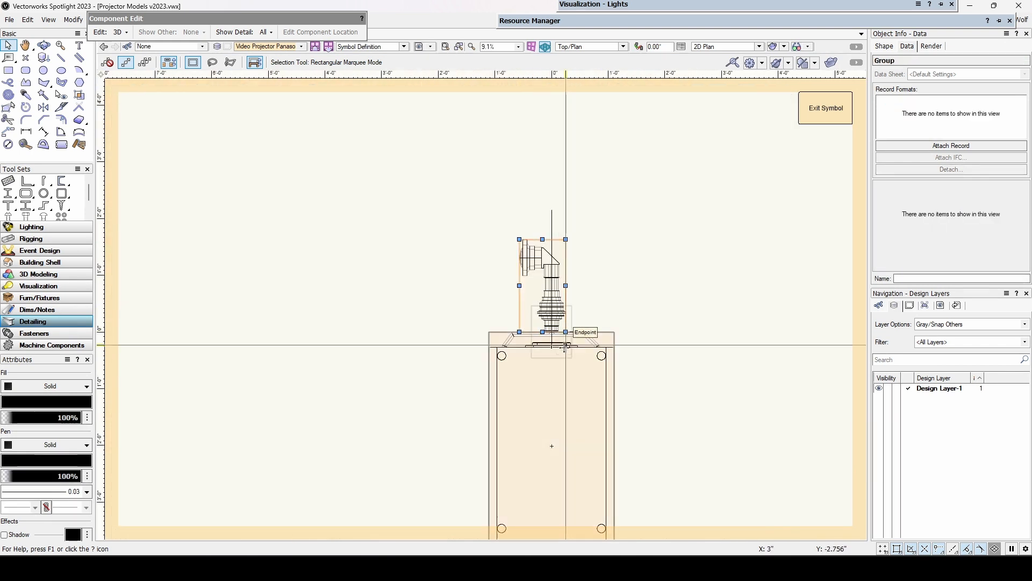
scroll(566, 345, "down", 2)
left_click_drag(561, 352, 398, 359)
scroll(564, 309, "up", 4)
Step: Rotate the lens group three quarter turns counter-clockwise and snap its dome's tip to the symbol origin
left_click_drag(486, 306, 669, 451)
scroll(557, 330, "up", 2)
scroll(557, 342, "down", 2)
key("ctrl+l")
key("ctrl+l")
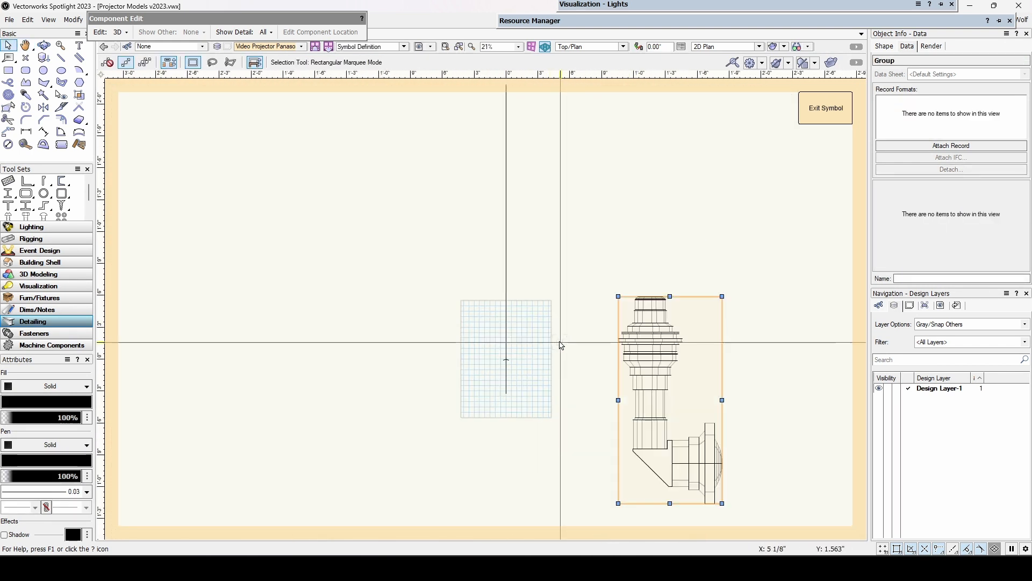
key("ctrl+l")
left_click_drag(733, 348, 506, 359)
Step: Rotate the projector body three quarter turns counter-clockwise so its front faces the lens mount
scroll(264, 370, "down", 3)
middle_click_drag(264, 371, 511, 306)
left_click(376, 355)
key("ctrl+l")
key("ctrl+l")
key("ctrl+l")
scroll(412, 378, "up", 2)
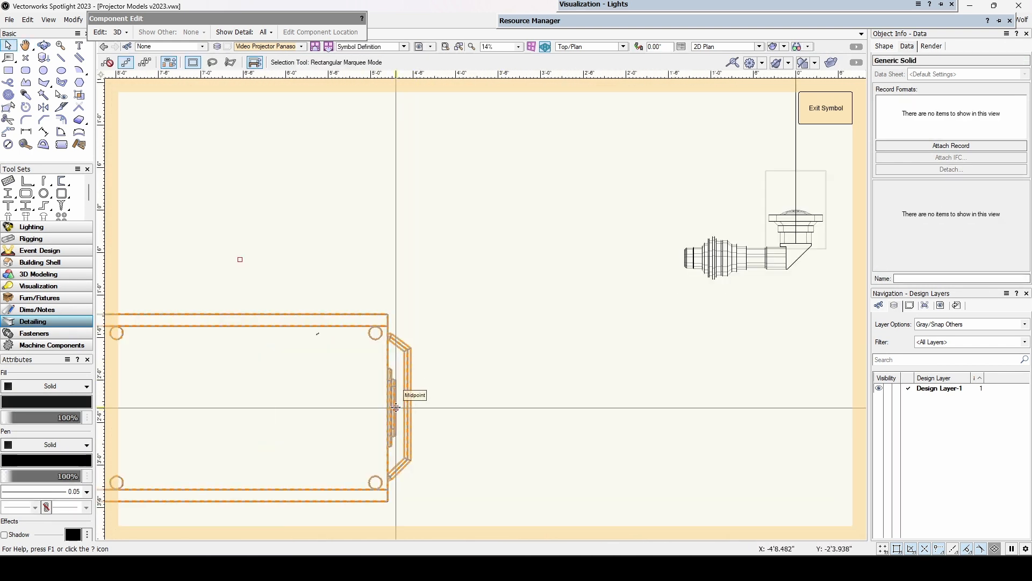
Step: Snap the midpoint of the projector's front to the lens barrel's mount end and adjust the fit along the barrel axis
left_click_drag(396, 407, 684, 258)
scroll(716, 251, "up", 4)
middle_click_drag(765, 408, 712, 367)
left_click_drag(478, 359, 641, 360)
Step: Exit the symbol and select the PDF drawing page below the other two
left_click(826, 108)
left_click(515, 413)
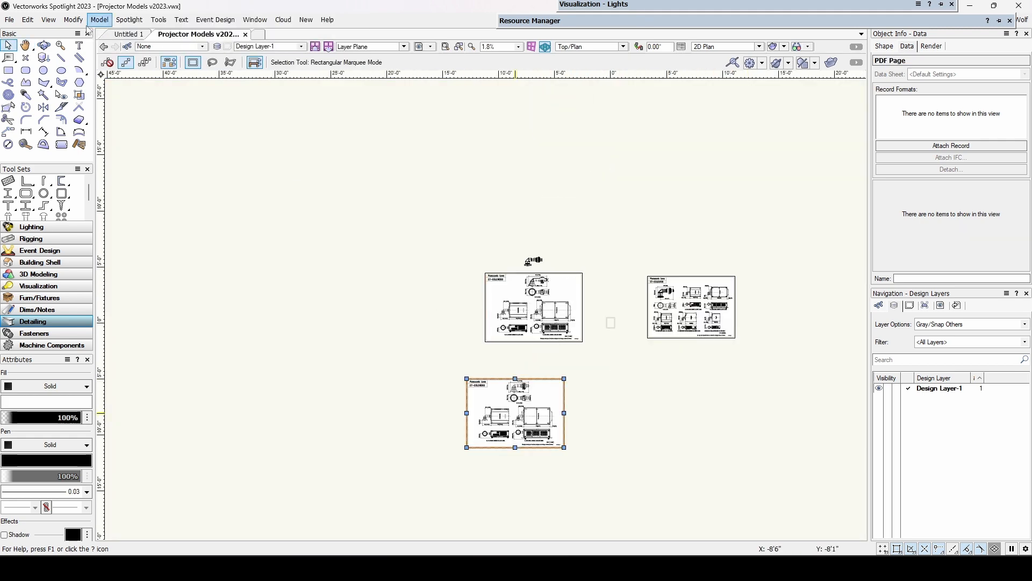
Step: Scale the selected PDF page symmetrically by distance, using the projector's 1070 mm dimension line as reference and 1070 mm as new distance
left_click(100, 19)
left_click(107, 89)
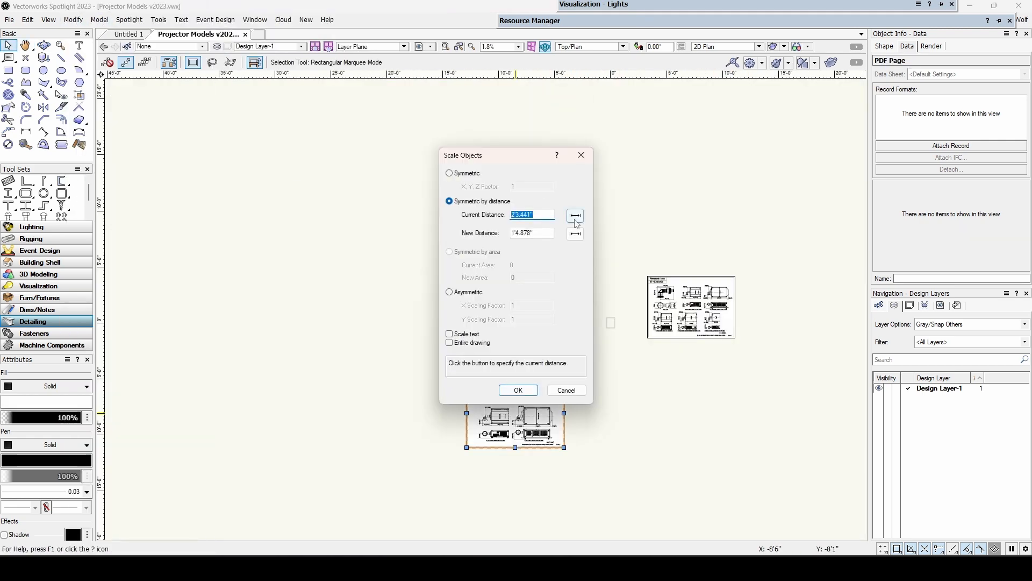
left_click(575, 216)
scroll(449, 338, "up", 10)
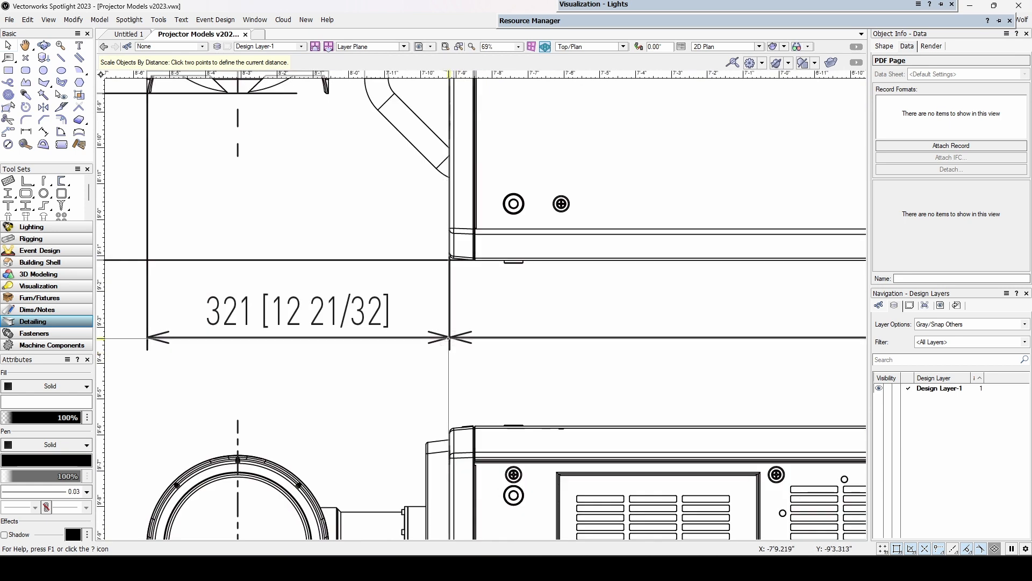
left_click(450, 338)
scroll(780, 363, "down", 1)
middle_click_drag(780, 364, 317, 384)
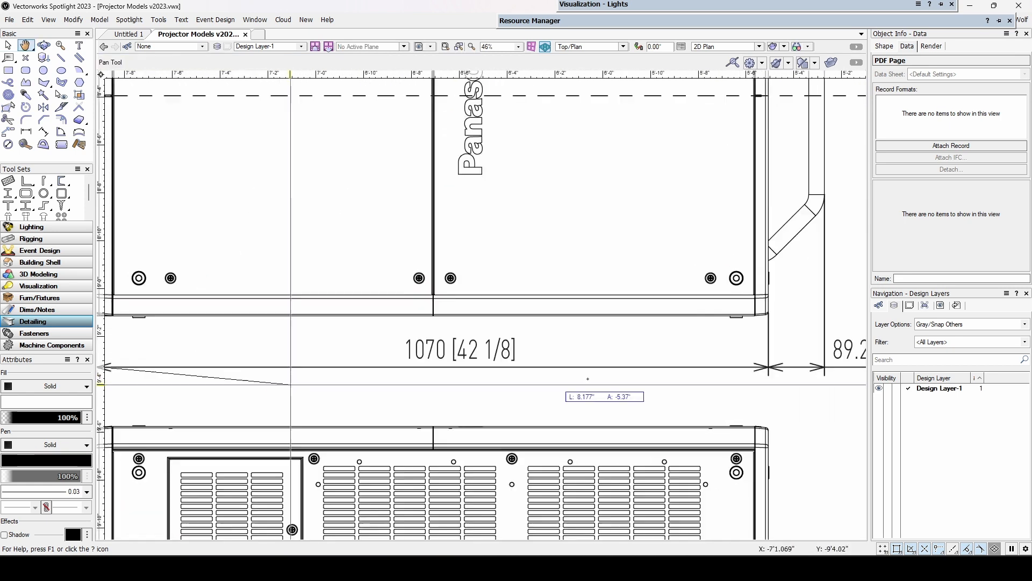
left_click(768, 368)
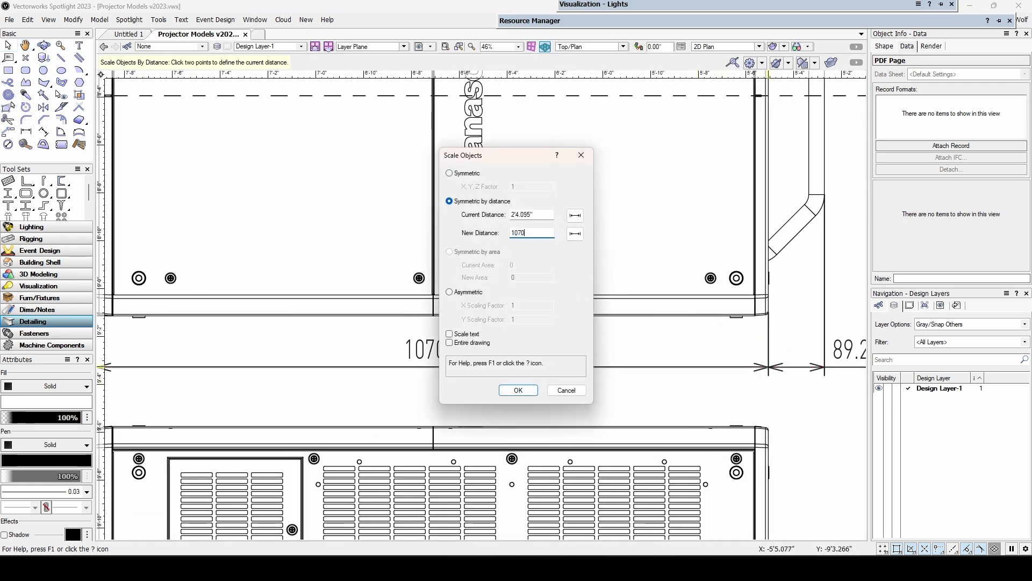
left_click(525, 394)
Step: Measure the horizontal gap between the lens barrel's collar and the projector's front on the rescaled PDF plan view
scroll(509, 302, "down", 4)
scroll(482, 263, "up", 3)
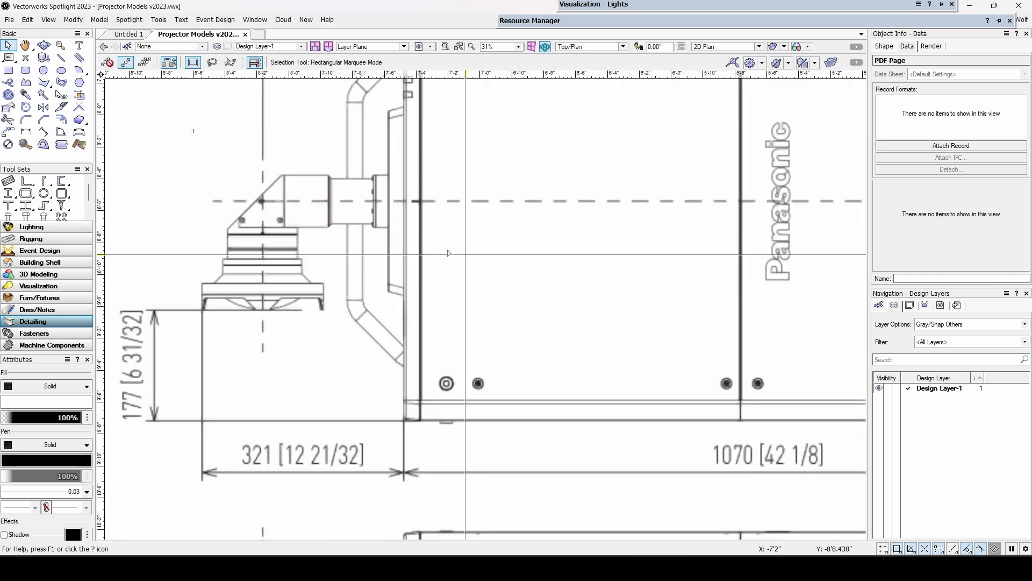
middle_click_drag(371, 173, 432, 251)
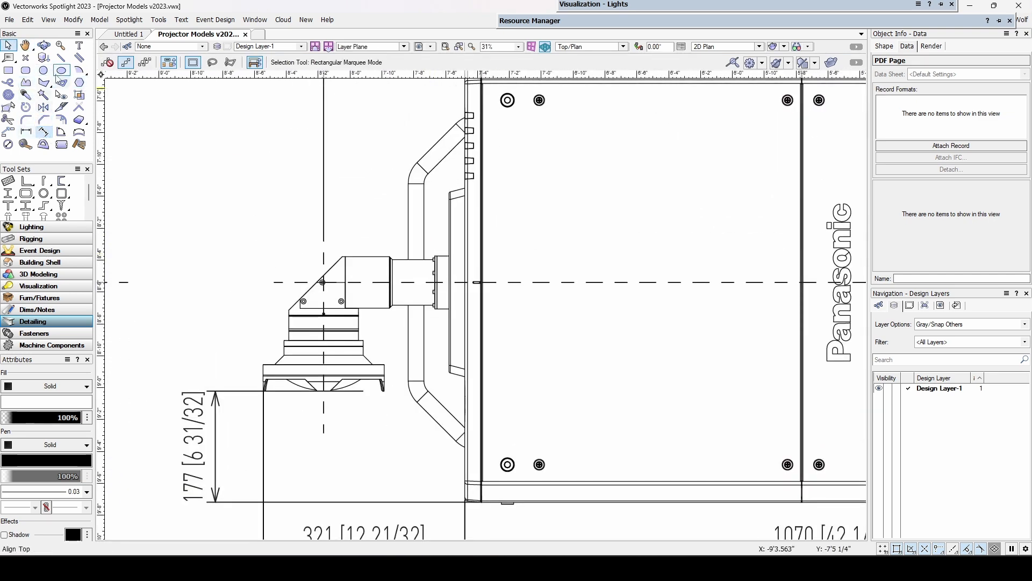
scroll(423, 298, "up", 8)
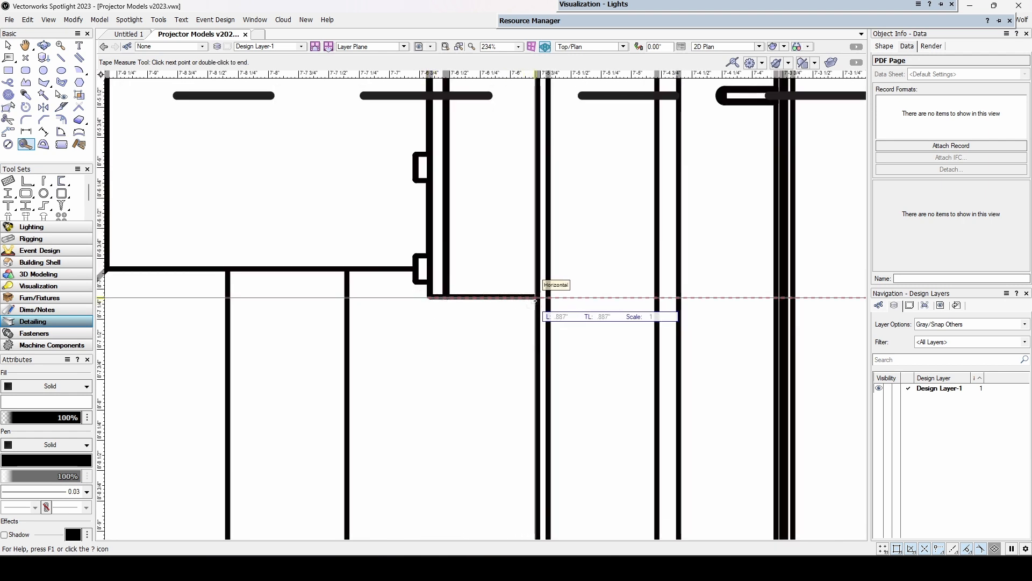
key("Escape")
Step: Open the 3D component of the Video Projector Panasonic PT-RQ32K w/ LEW200 symbol for editing
mouse_move(659, 21)
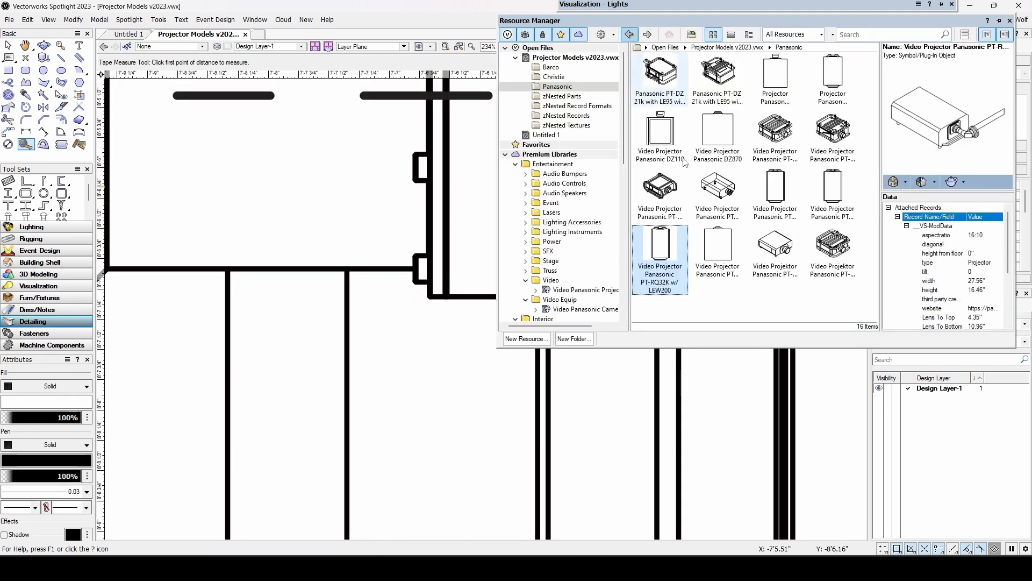
right_click(661, 247)
left_click(708, 102)
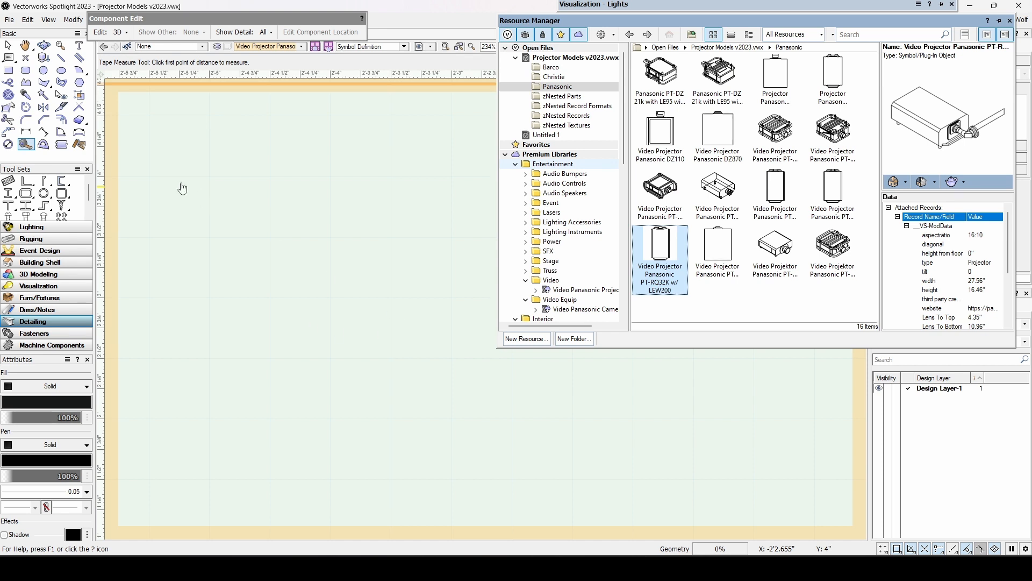
left_click(8, 46)
Step: Draw a spacer rectangle 0.9" wide and about 2.66" high from the collar edge of the lens barrel toward the projector
scroll(350, 276, "down", 6)
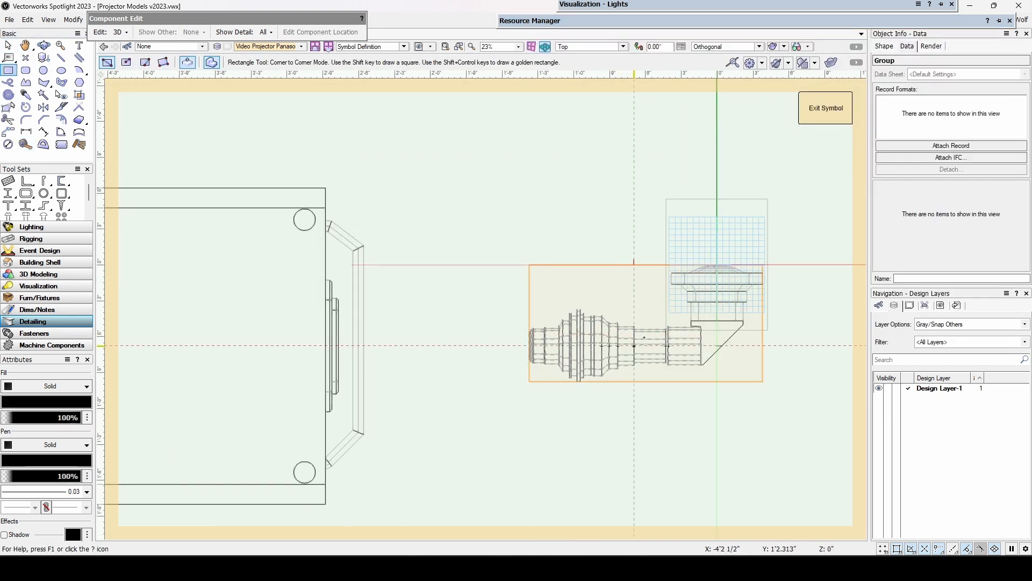
scroll(634, 345, "up", 5)
left_click(605, 311)
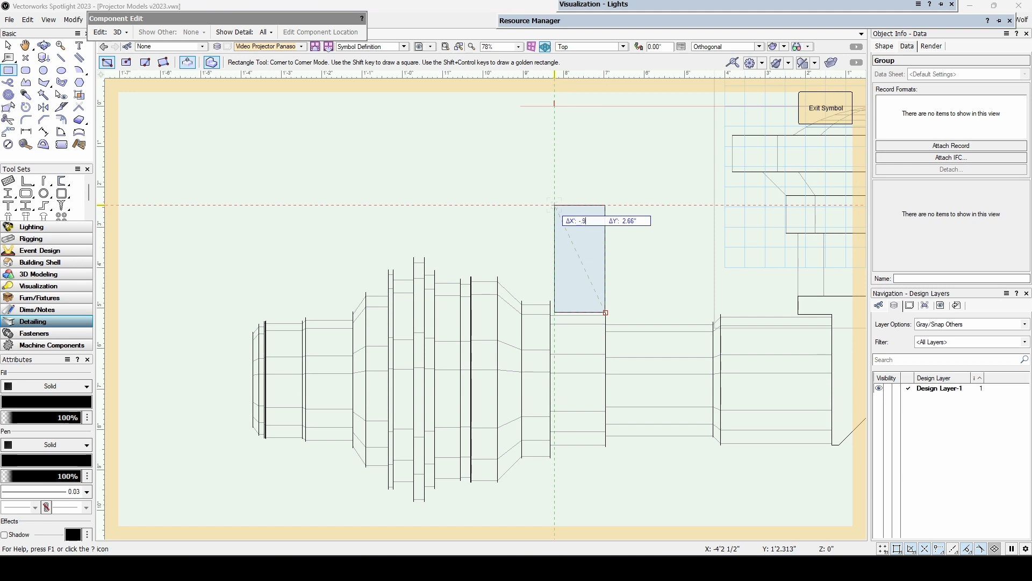
left_click(554, 204)
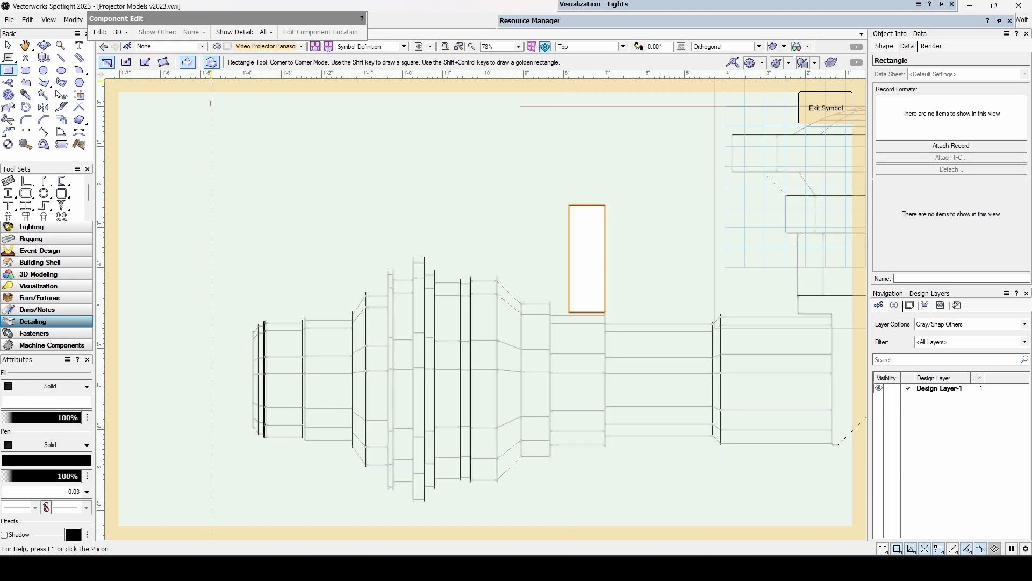
scroll(524, 215, "down", 4)
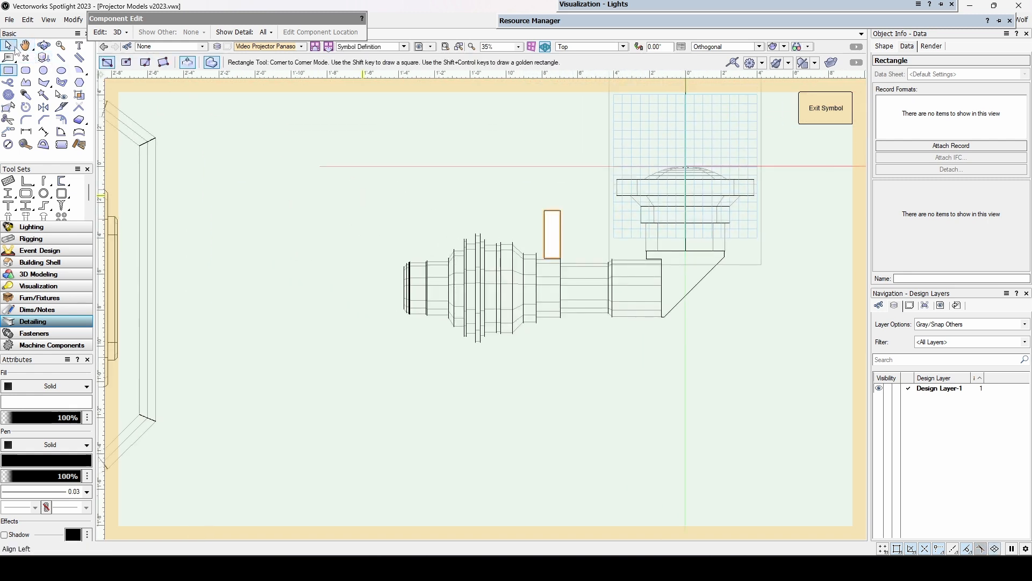
Step: Move the projector body until its lens-mount plate meets the near edge of the spacer rectangle, and delete the rectangle
left_click(132, 225)
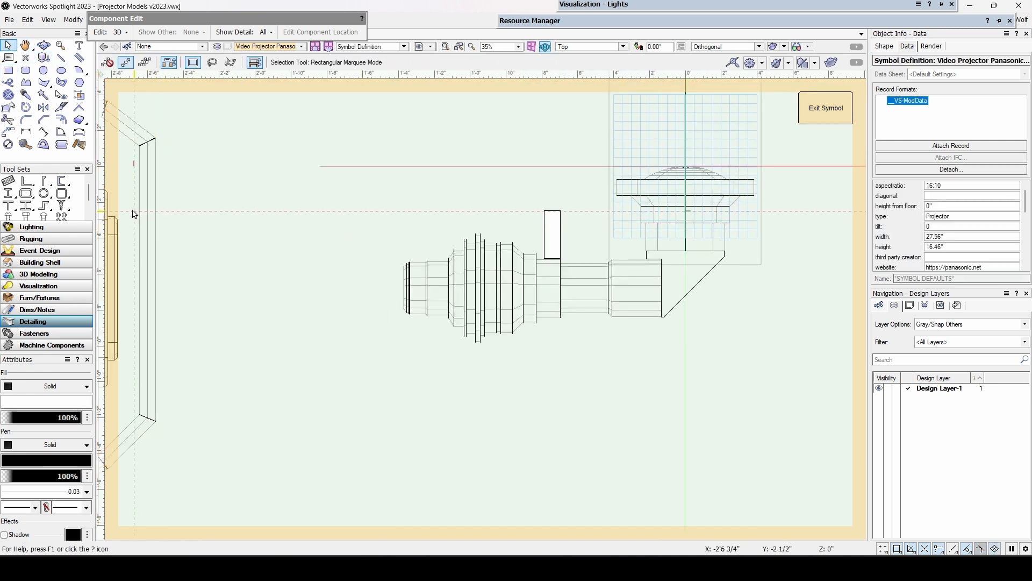
left_click_drag(117, 235, 539, 236)
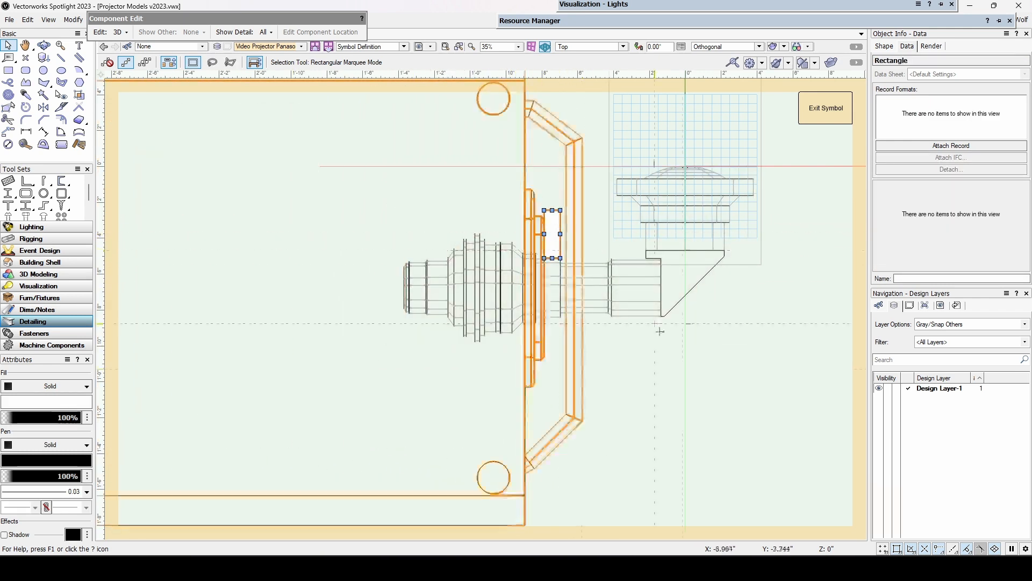
left_click(693, 212)
left_click(690, 207)
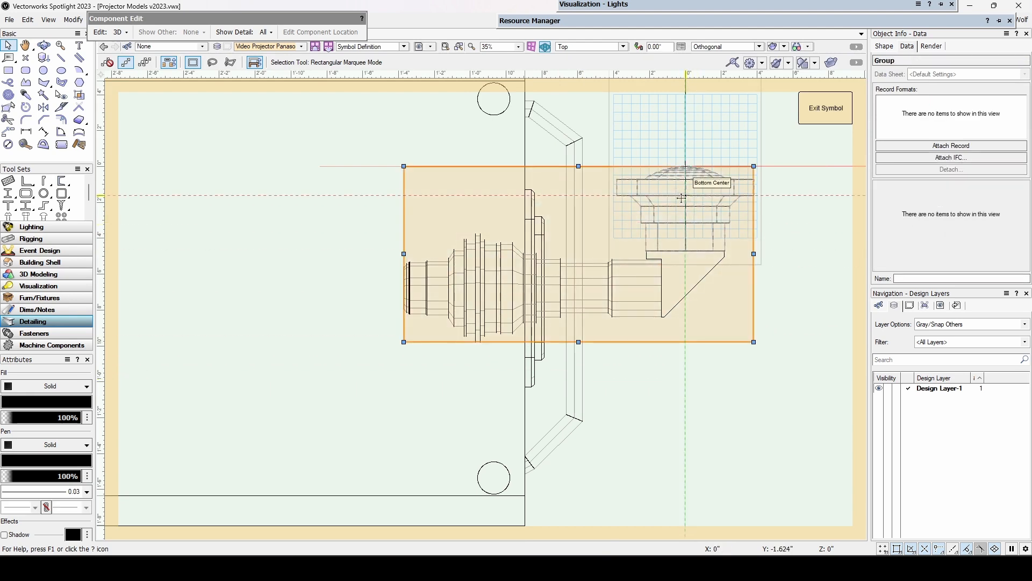
Step: Inspect the fit of the lens in the projector body in a shaded Right Isometric view
key("3")
scroll(673, 295, "down", 4)
middle_click_drag(674, 296, 604, 267)
left_click(773, 47)
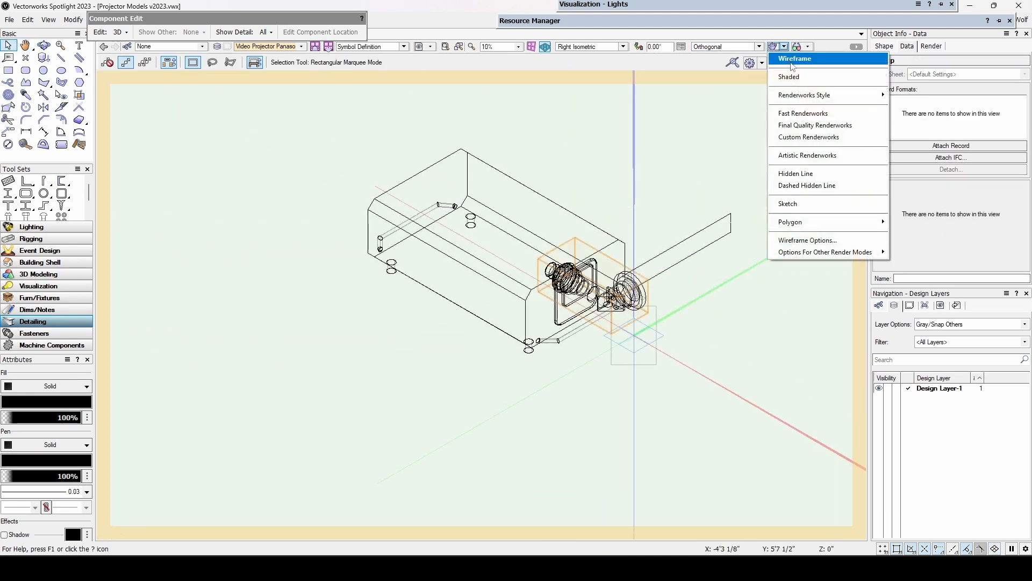
left_click(790, 77)
scroll(582, 289, "up", 2)
mouse_move(649, 281)
middle_mouse_down("ctrl")
mouse_move(536, 160)
mouse_move(410, 108)
mouse_move(380, 258)
mouse_move(673, 258)
mouse_move(659, 332)
mouse_move(661, 321)
middle_mouse_up("ctrl")
scroll(661, 320, "down", 1)
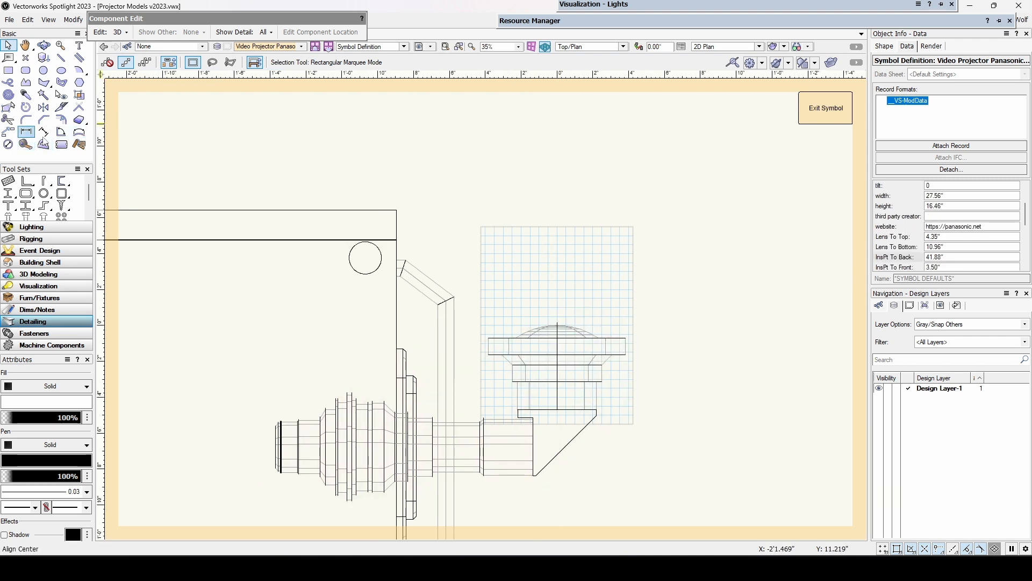
Step: Dimension the vertical offset in plan between the lens dome's tip and the projector's upper front corner
left_click(26, 132)
left_click(557, 325)
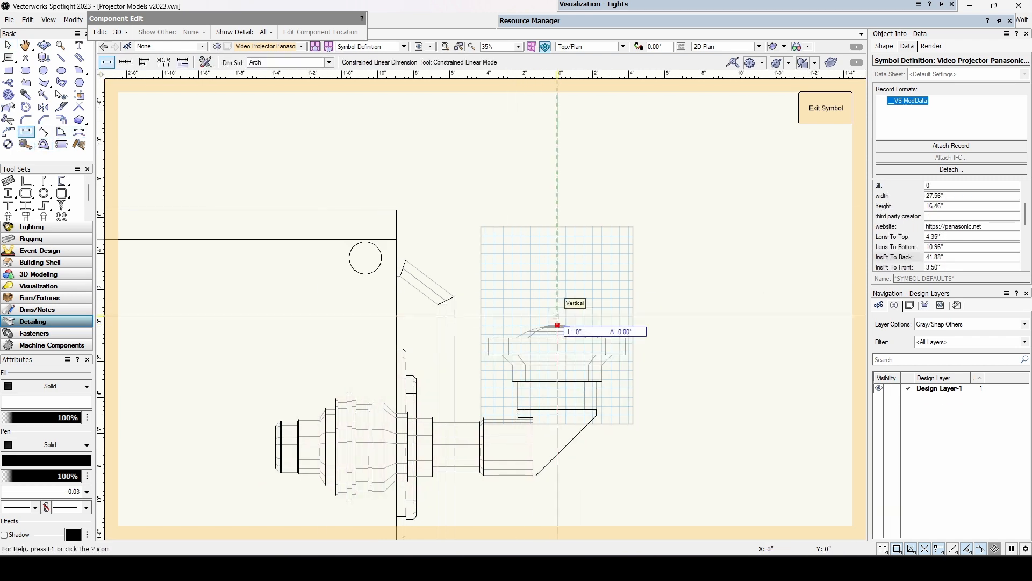
left_click(397, 209)
left_click(706, 232)
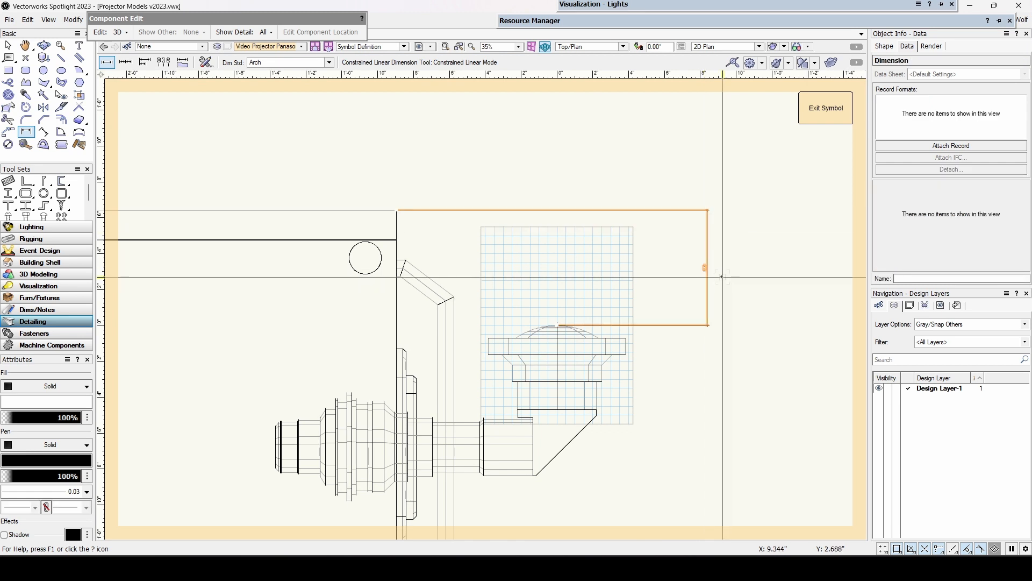
scroll(699, 226, "up", 5)
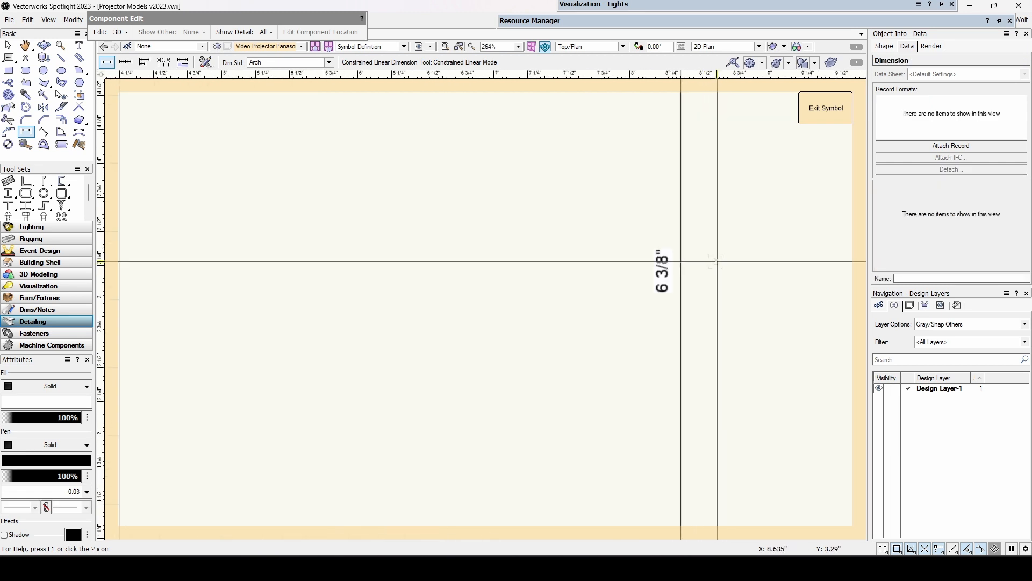
Step: Set the symbol's InsPt To Front value to -6 3/8" in its record data
left_click(8, 45)
scroll(516, 288, "down", 4)
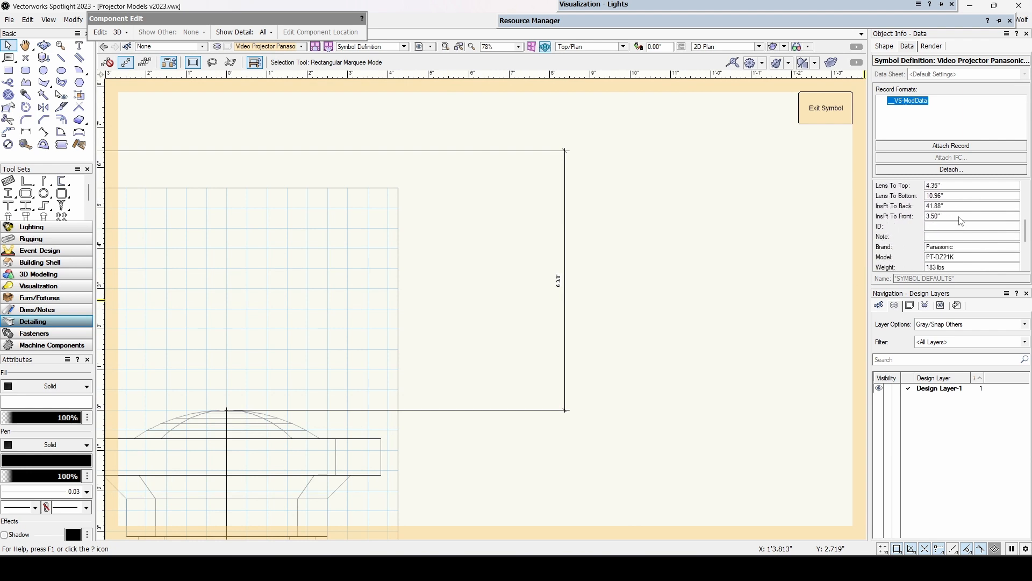
left_click(960, 216)
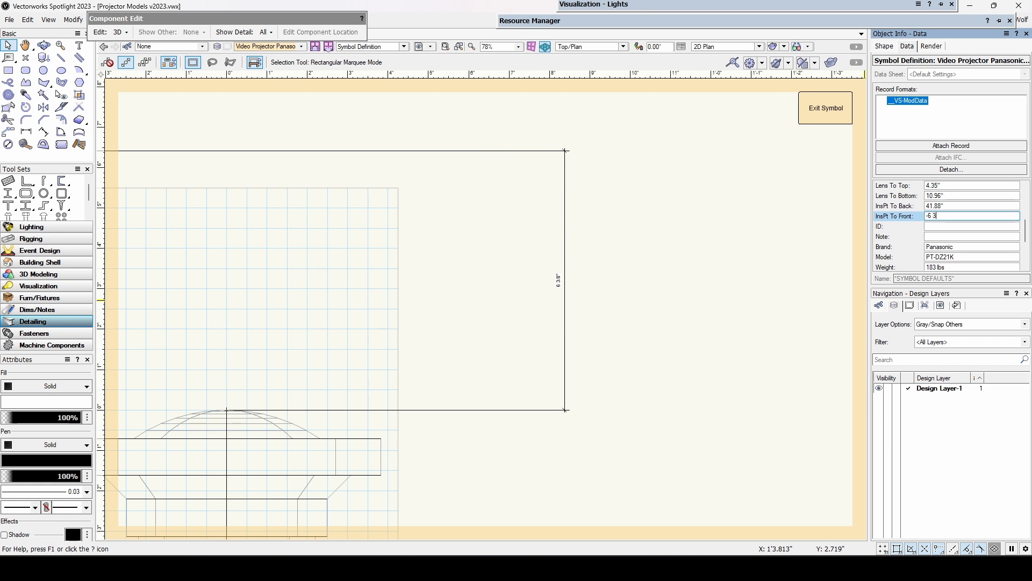
key("Return")
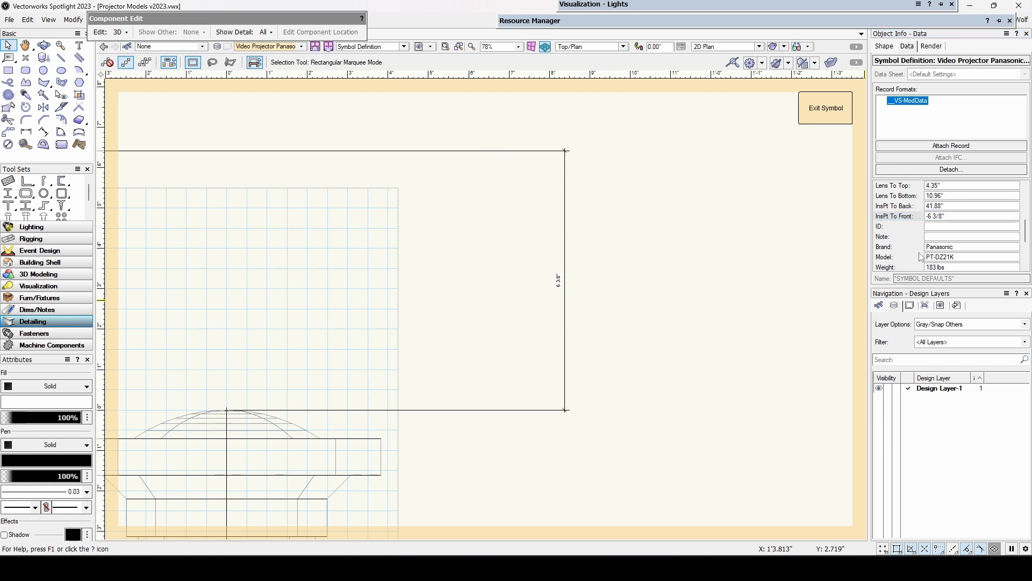
Step: Dimension the vertical offset in plan between the lens dome's tip and the projector's lower front corner
scroll(751, 275, "down", 4)
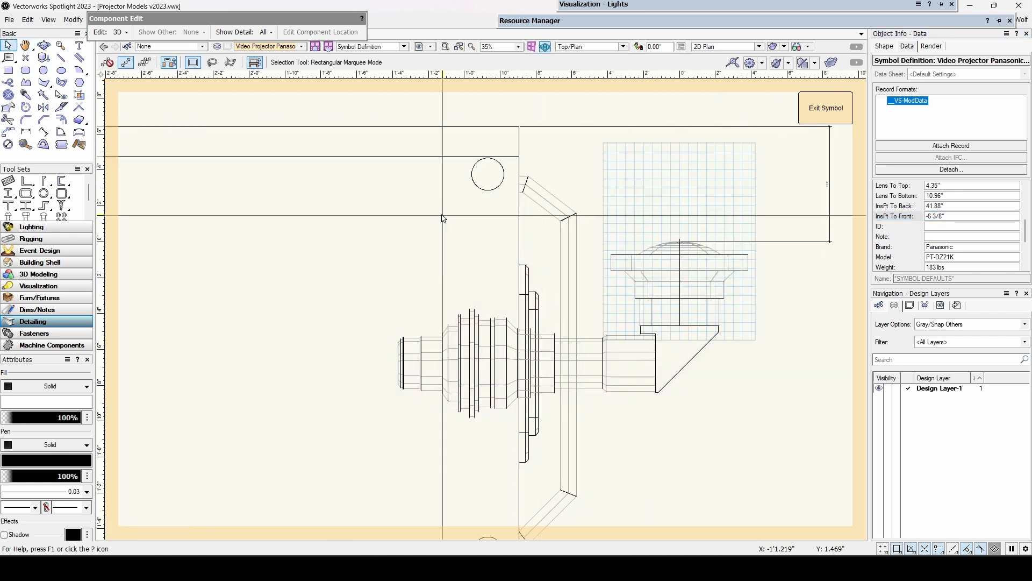
left_click(26, 132)
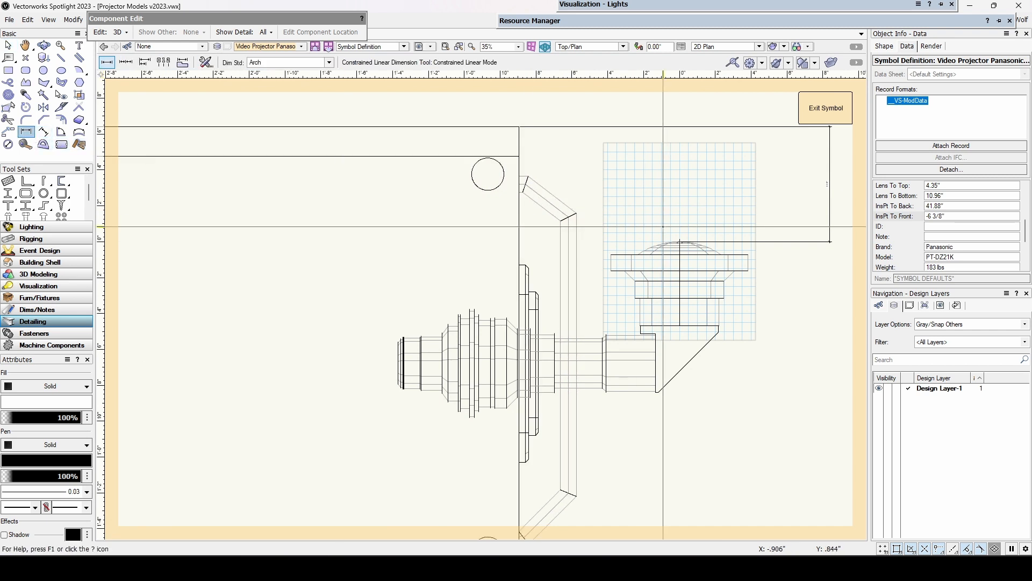
left_click(681, 247)
scroll(681, 249, "down", 1)
middle_click_drag(684, 345, 702, 213)
left_click(592, 351)
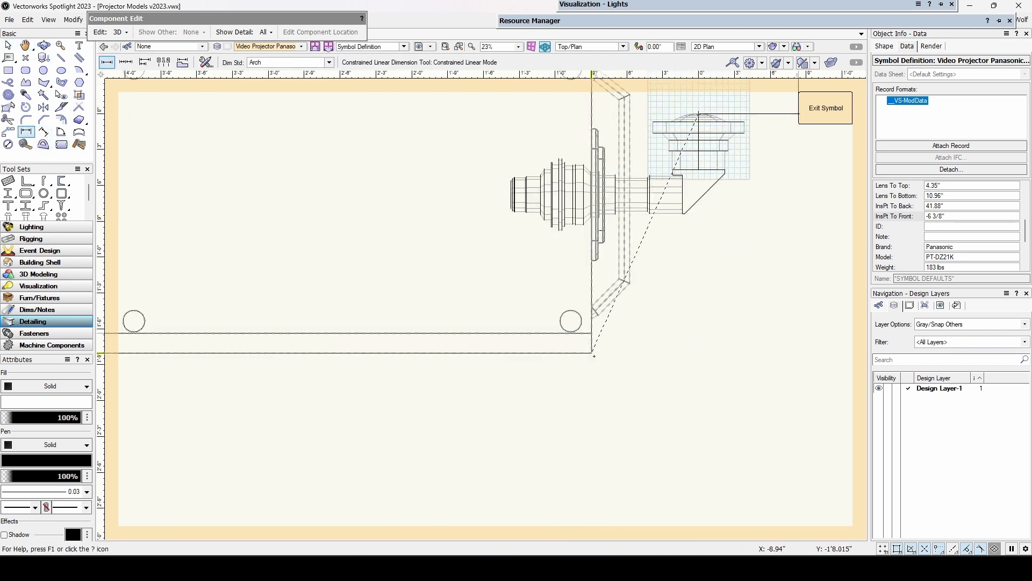
middle_click_drag(842, 283, 681, 350)
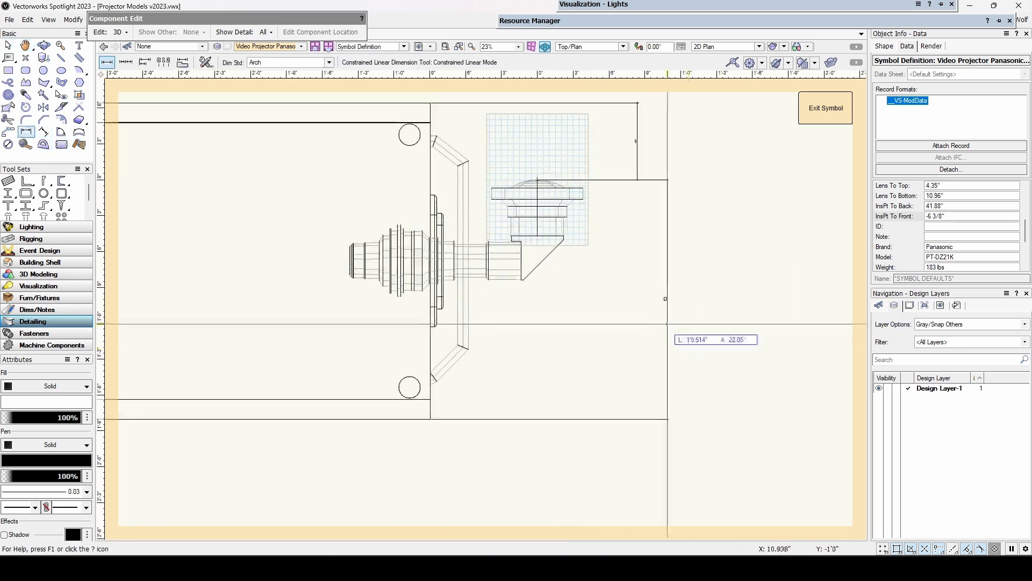
left_click(638, 180)
scroll(666, 291, "up", 5)
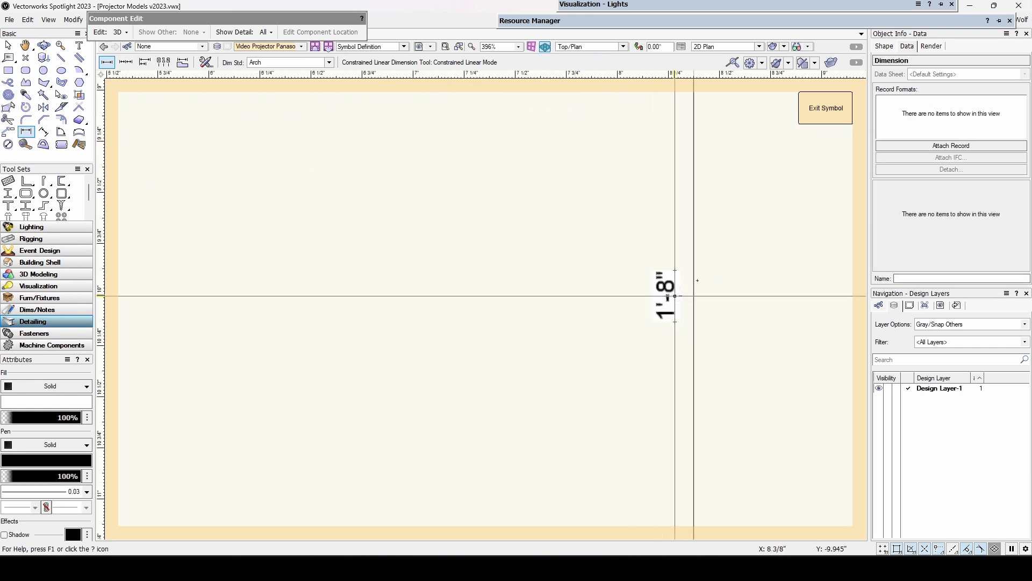
Step: Set the symbol's InsPt To Back value to 1' 8" in its record data
scroll(533, 249, "down", 3)
left_click(11, 45)
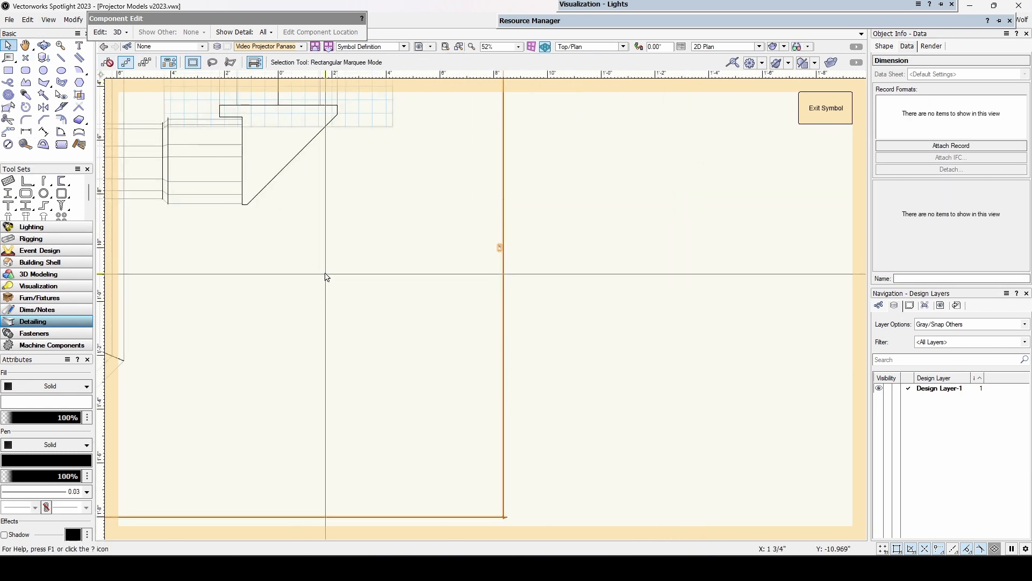
left_click(325, 276)
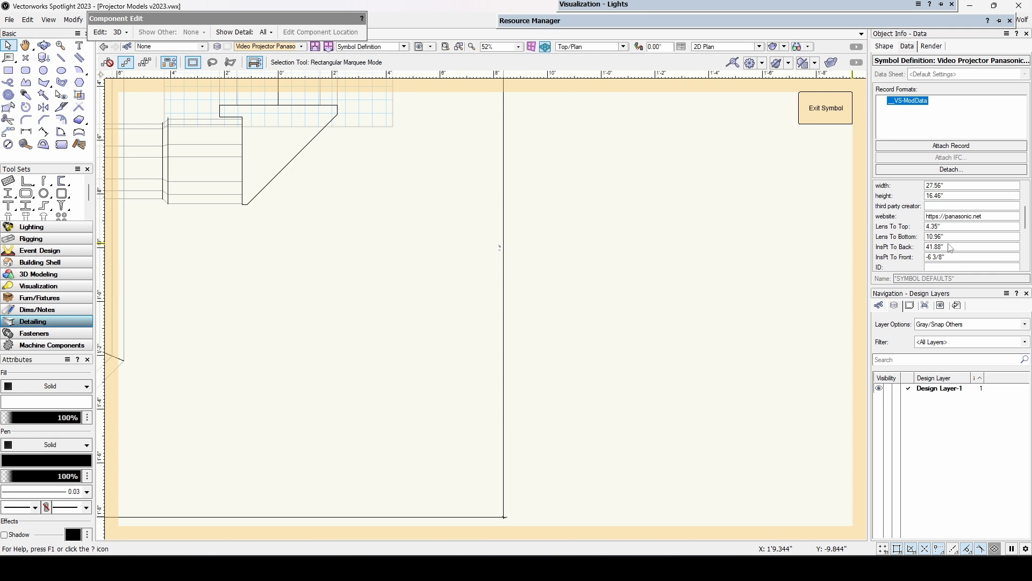
left_click(956, 246)
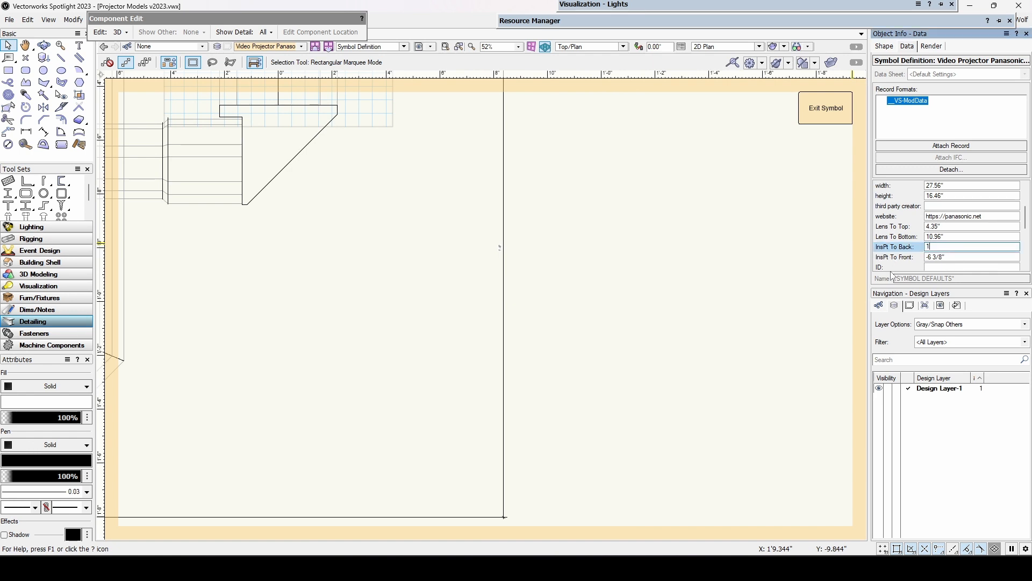
key("Return")
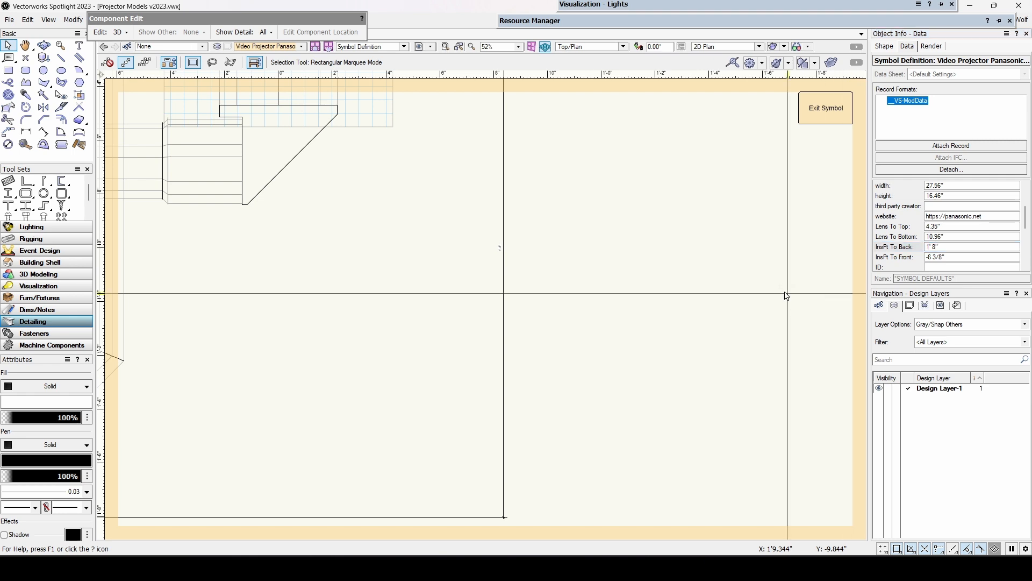
Step: Leave symbol editing and save the file as Projector Models in the Projector Models folder, replacing the existing file
scroll(629, 308, "down", 2)
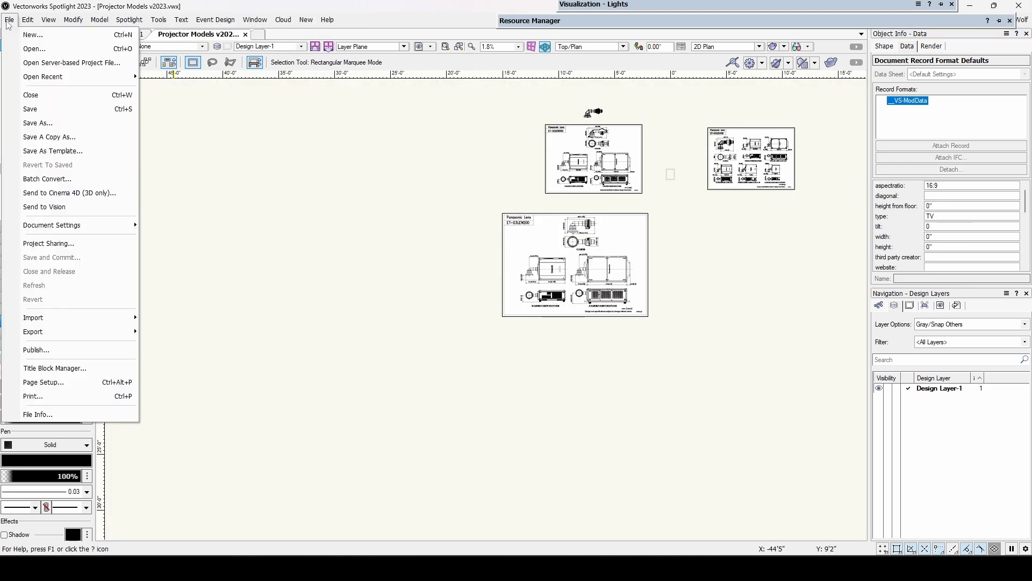
left_click(49, 124)
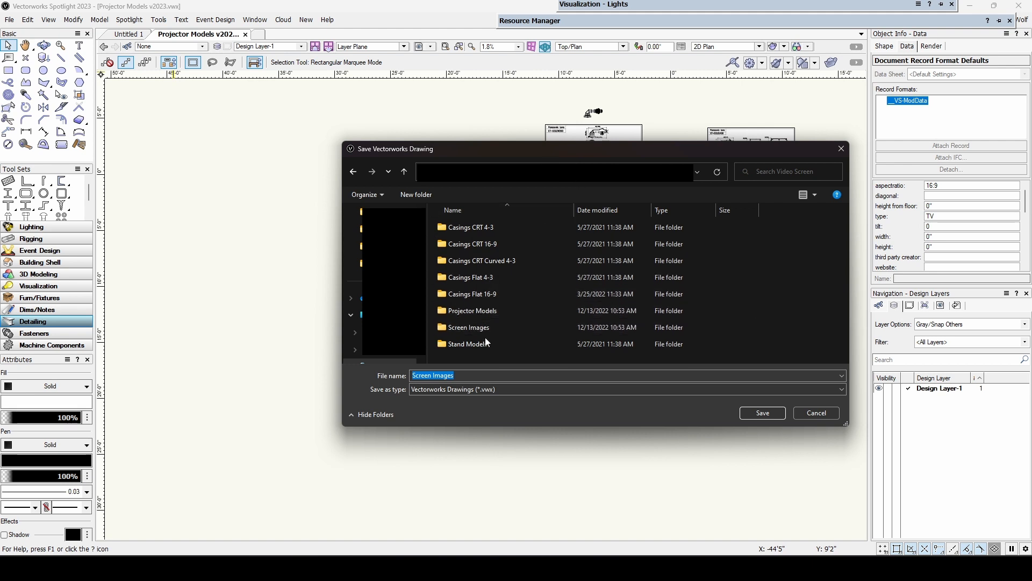
double_click(473, 311)
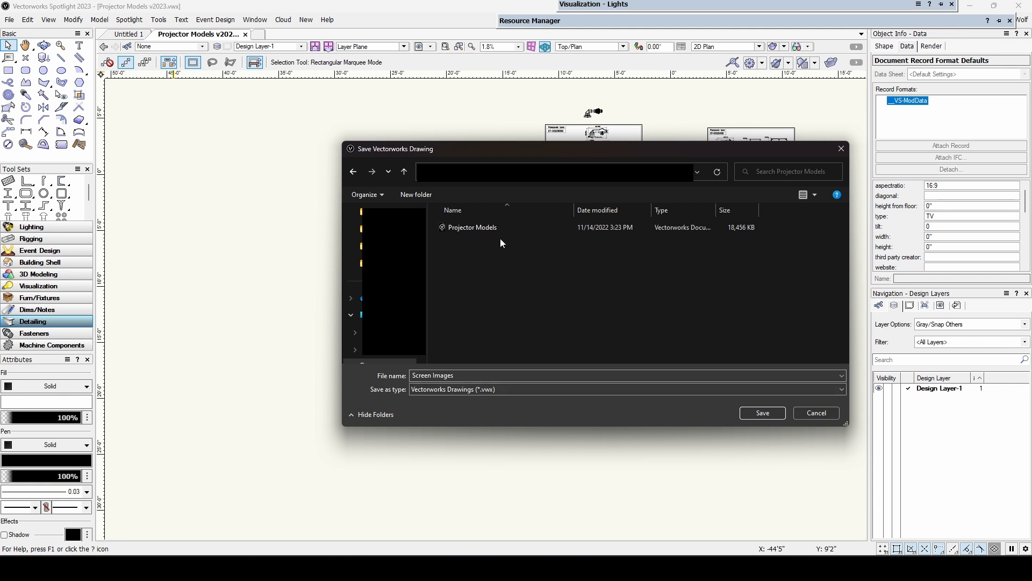
left_click(473, 227)
left_click(759, 413)
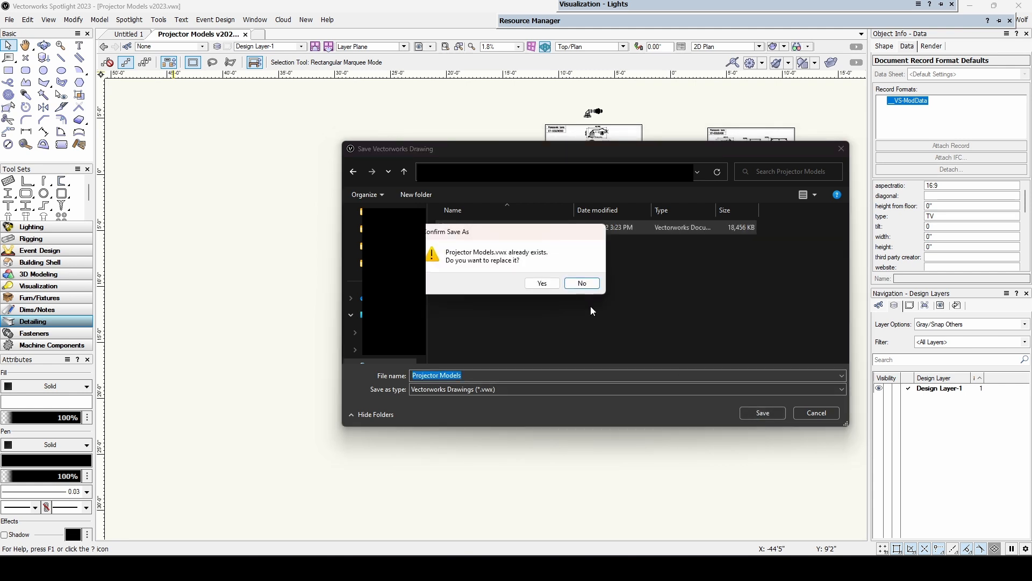
left_click(542, 283)
Step: Collapse the Vectorworks Libraries and refresh the Workgroup Libraries among the available resources
mouse_move(538, 21)
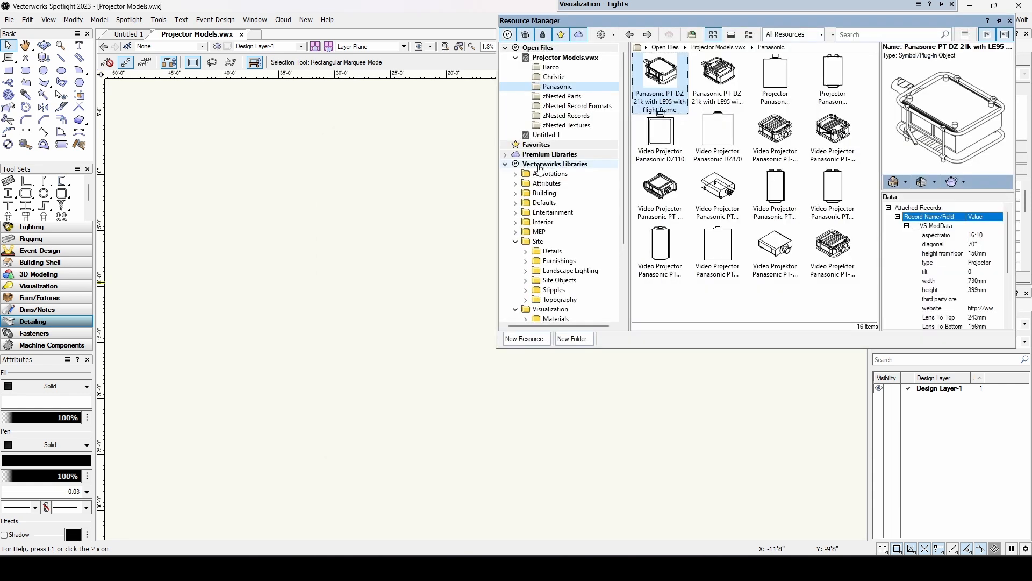
left_click(506, 164)
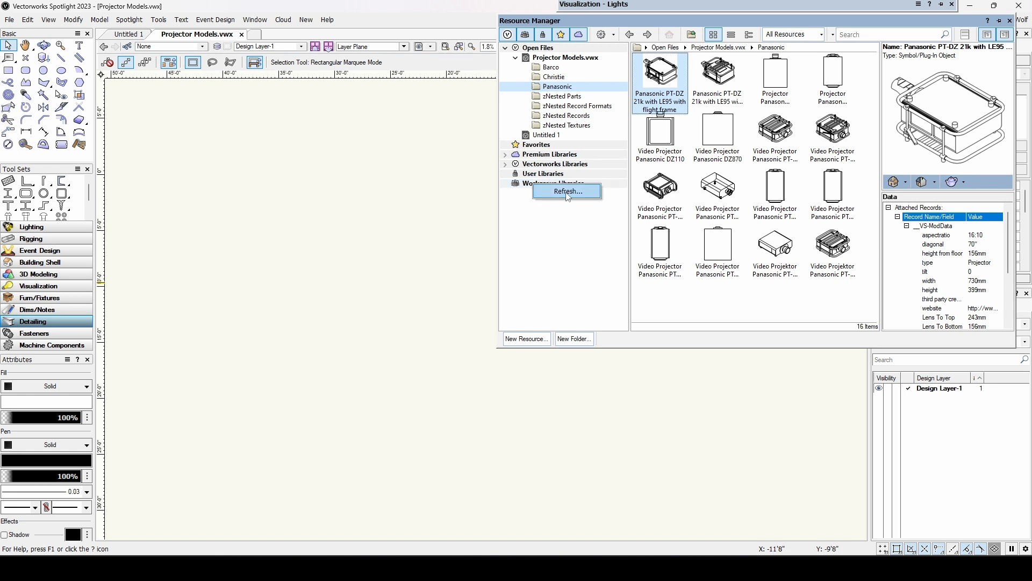
left_click(569, 192)
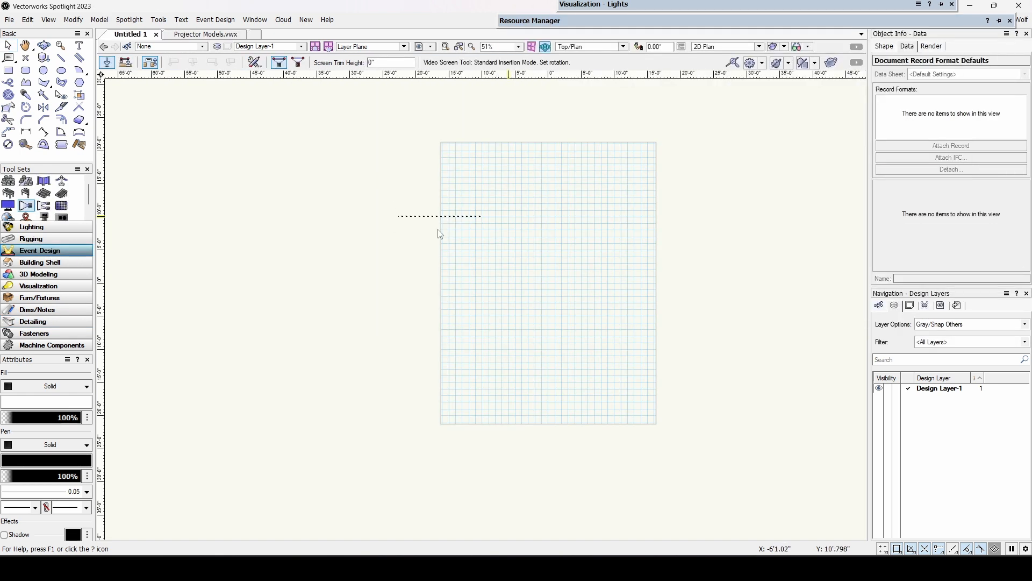
Step: Place two unrotated video screens with front projectors side by side in the untitled test drawing
left_click(441, 216)
left_click(583, 189)
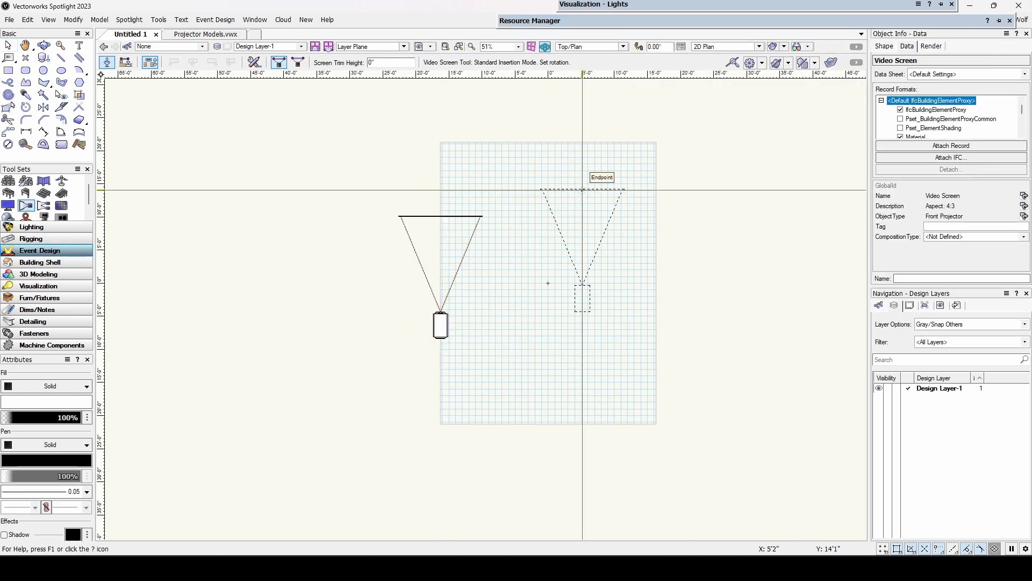
left_click(9, 46)
Step: Set the second video screen's projector to Video Projector Panasonic PT-RQ32K w/ LEU100
left_click(884, 46)
scroll(952, 172, "down", 15)
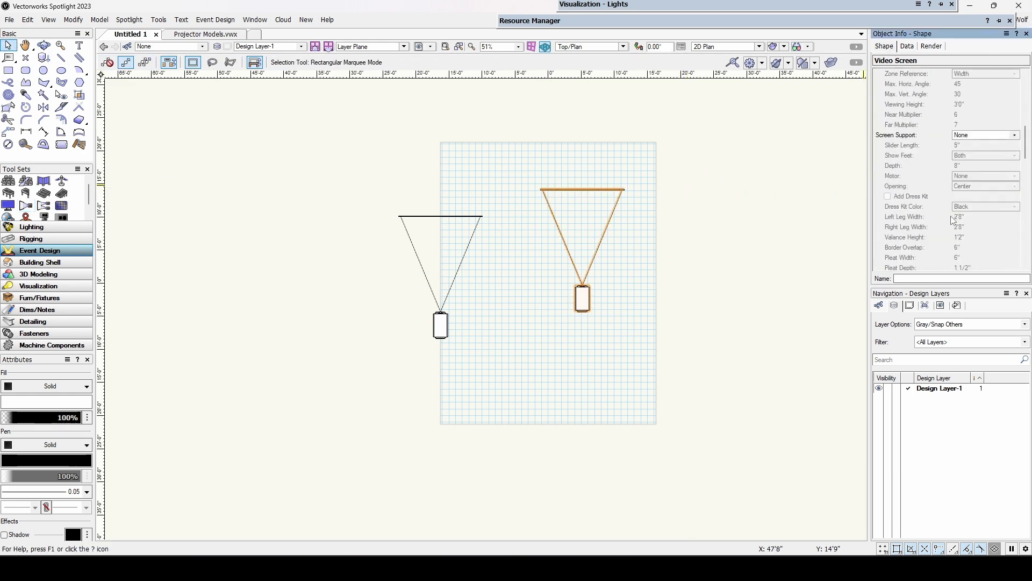
scroll(951, 172, "up", 15)
left_click(1015, 125)
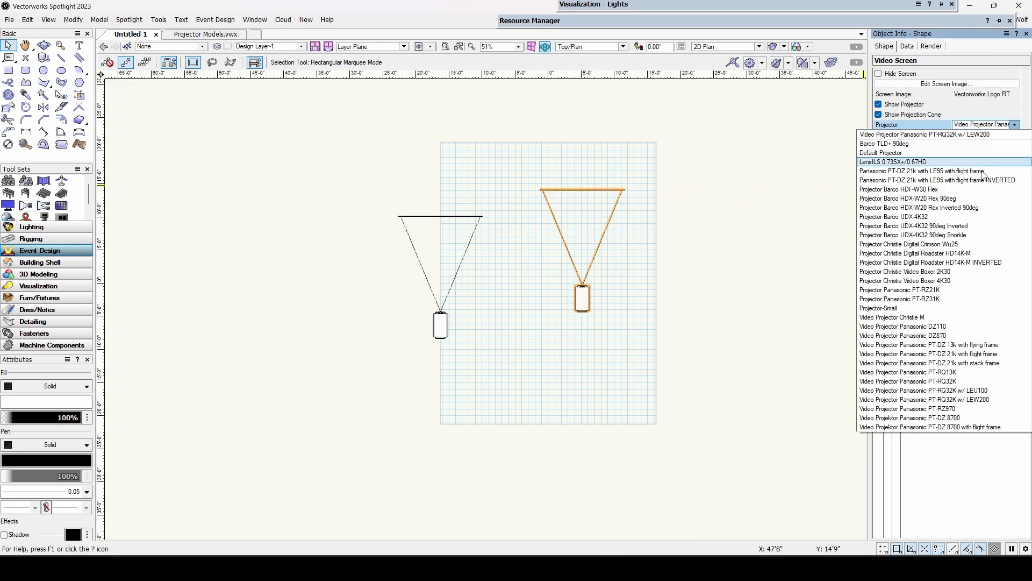
left_click(972, 391)
left_click(988, 124)
left_click(972, 409)
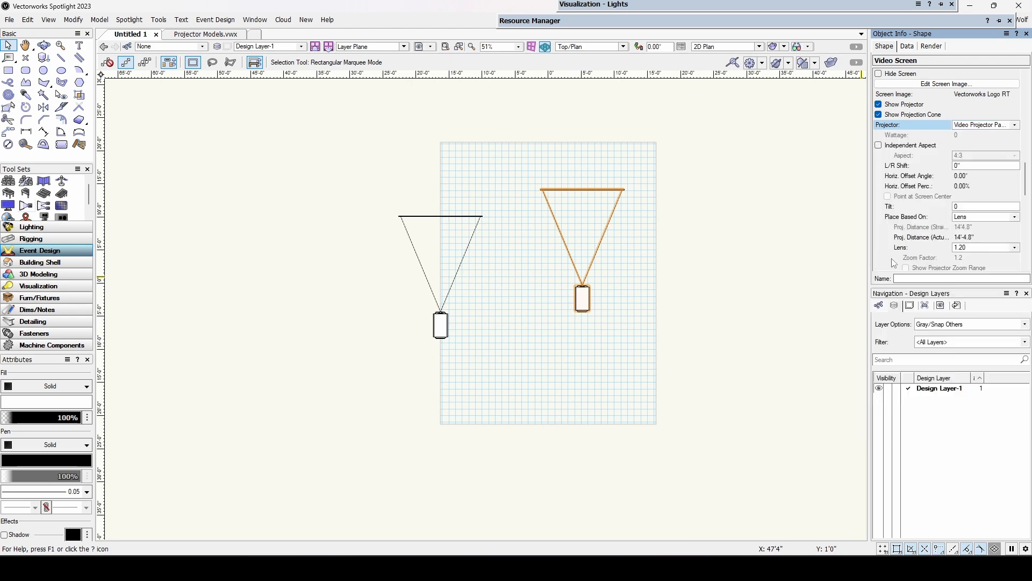
Step: Inspect the placed video screens and their projectors in a left isometric view
left_click(590, 280)
key("KP_1")
scroll(556, 289, "up", 2)
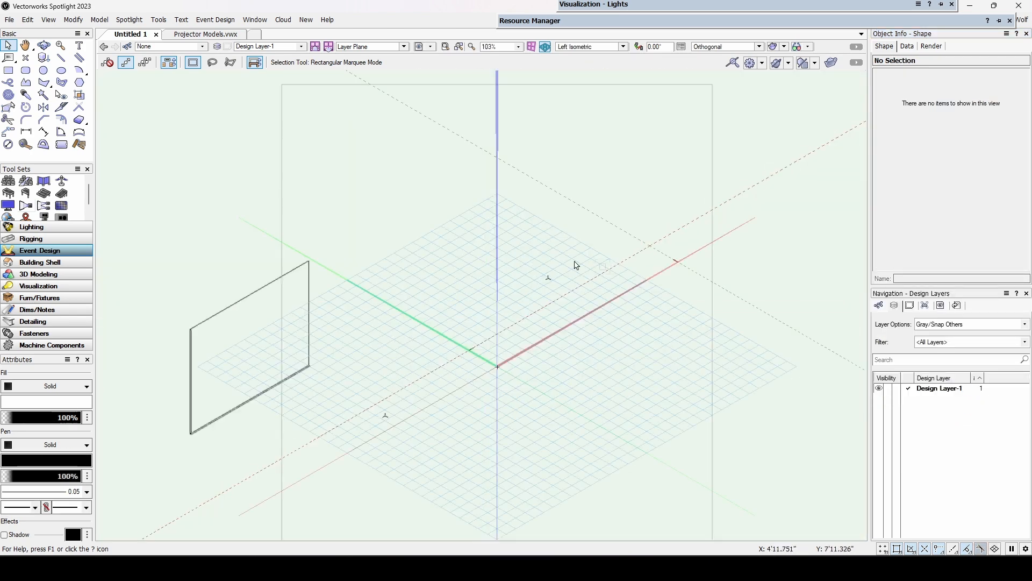
Step: Open the 2D component of the Panasonic PT-RQ32K w/ LEU100 projector symbol in Projector Models.vwx for editing
left_click(215, 35)
mouse_move(554, 27)
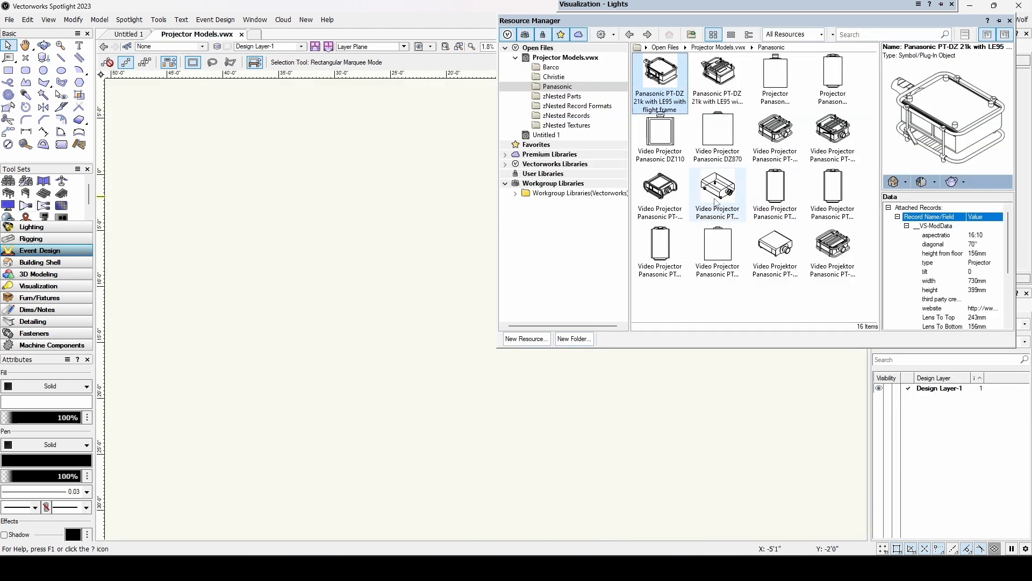
left_click(834, 203)
right_click(835, 205)
left_click(876, 289)
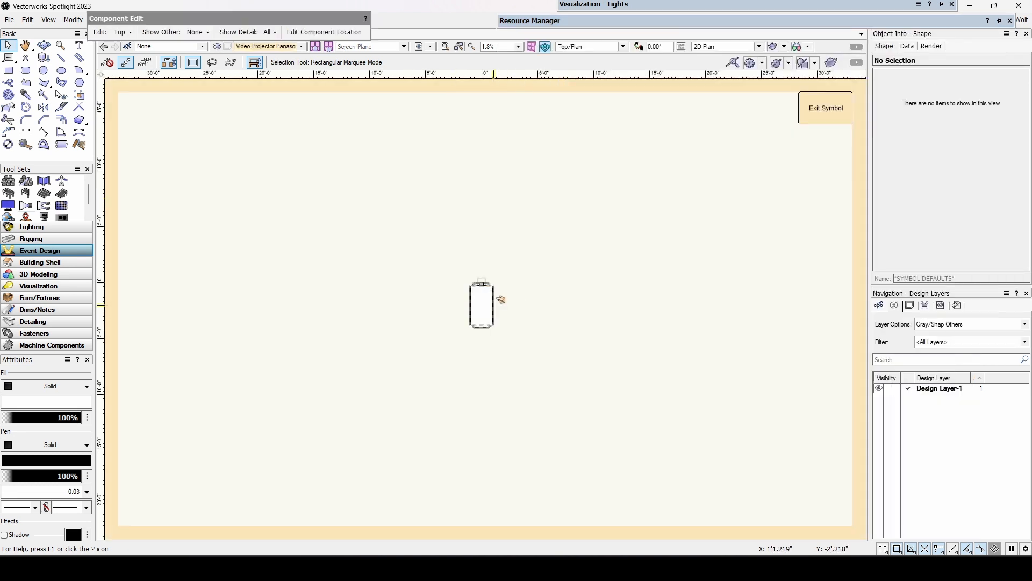
Step: Replace the symbol's old 2D plan graphics with new ones generated from its 3D component and exit symbol editing
scroll(511, 202, "down", 3)
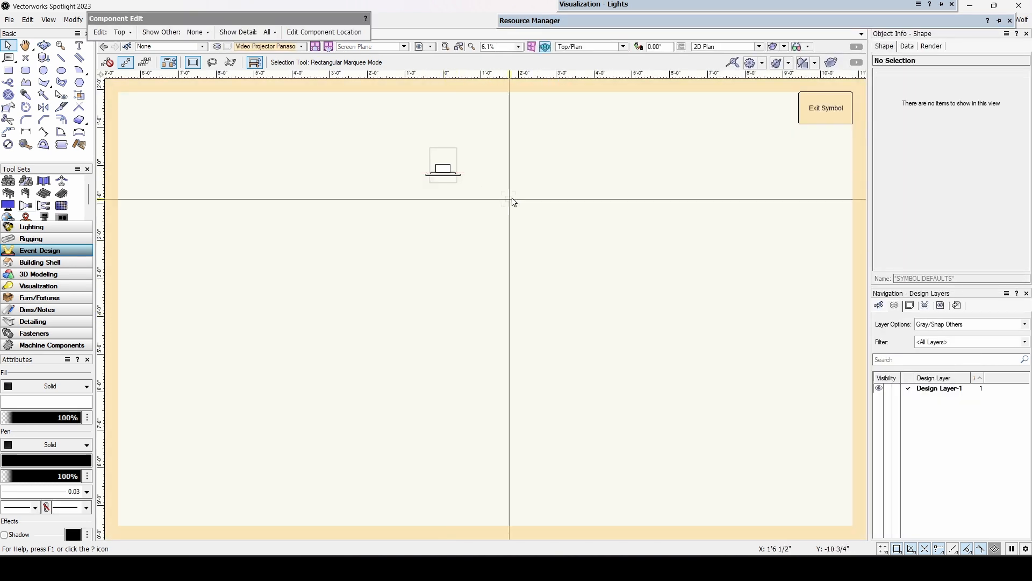
right_click(511, 291)
left_click(571, 425)
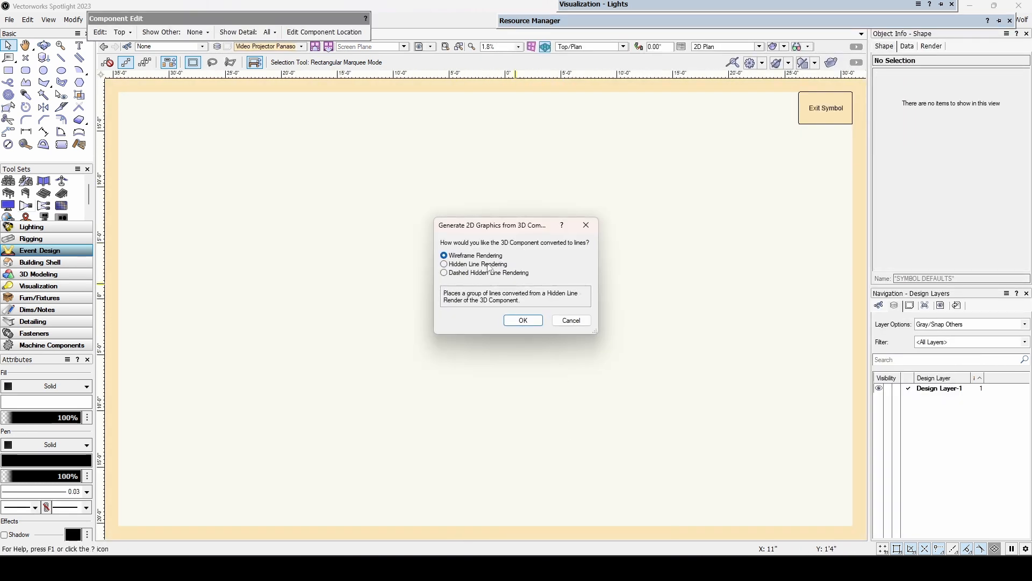
left_click(524, 321)
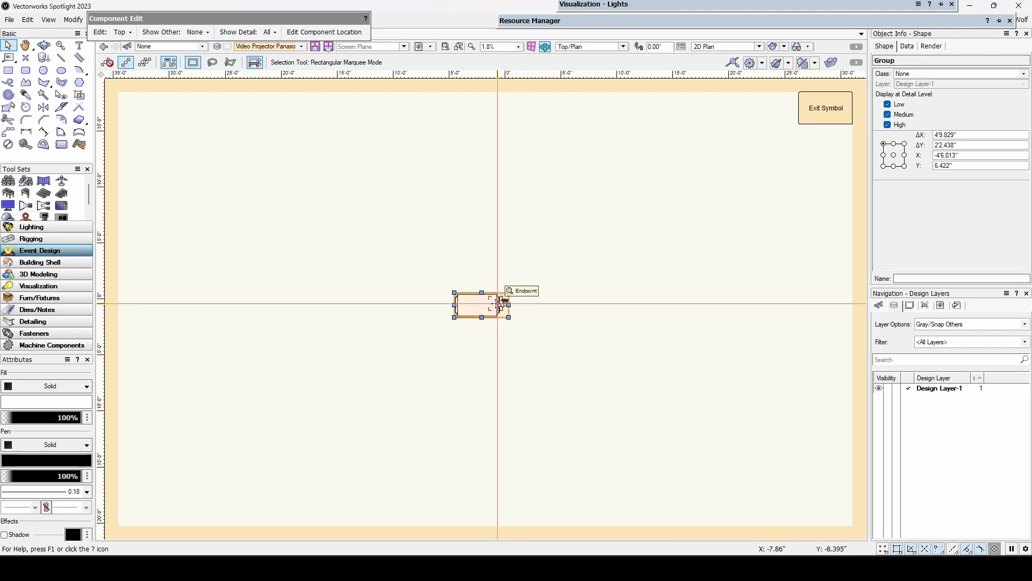
scroll(512, 295, "up", 3)
left_click(823, 115)
Step: Return to the Untitled 1 test drawing and close it without saving
left_click(144, 35)
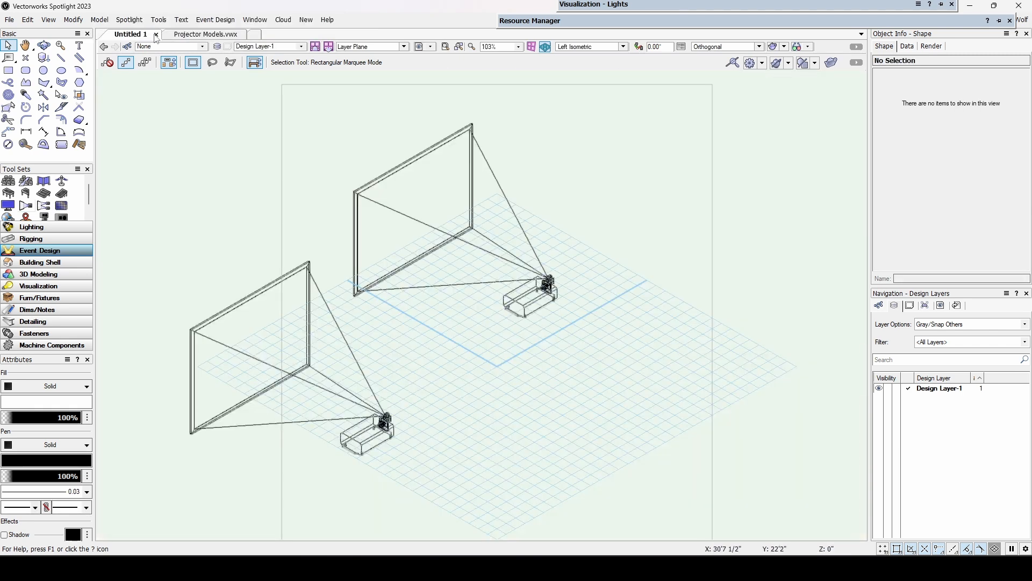
left_click(156, 36)
left_click(530, 308)
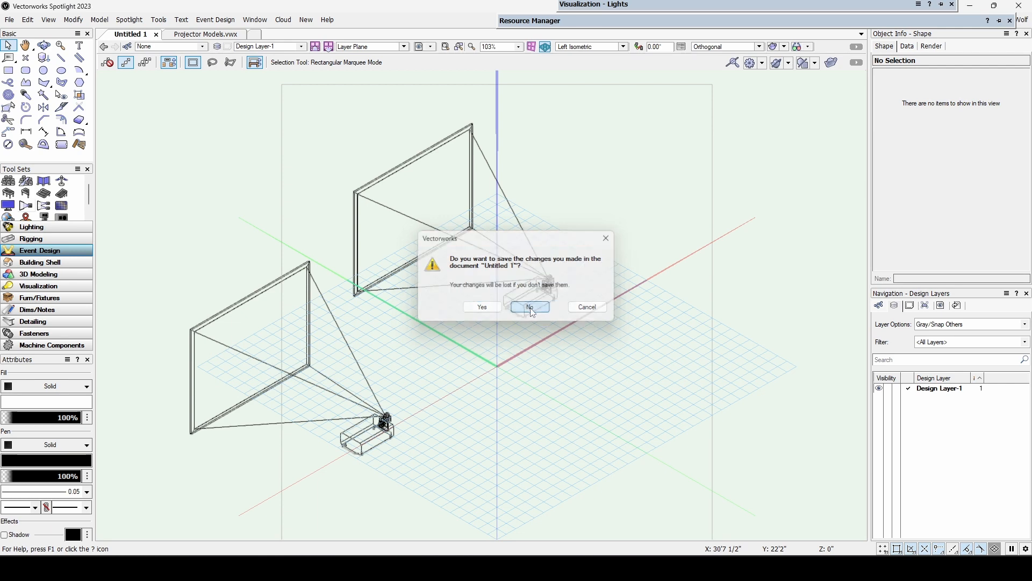
Step: Create a new blank document for testing the revised projector symbol
left_click(10, 20)
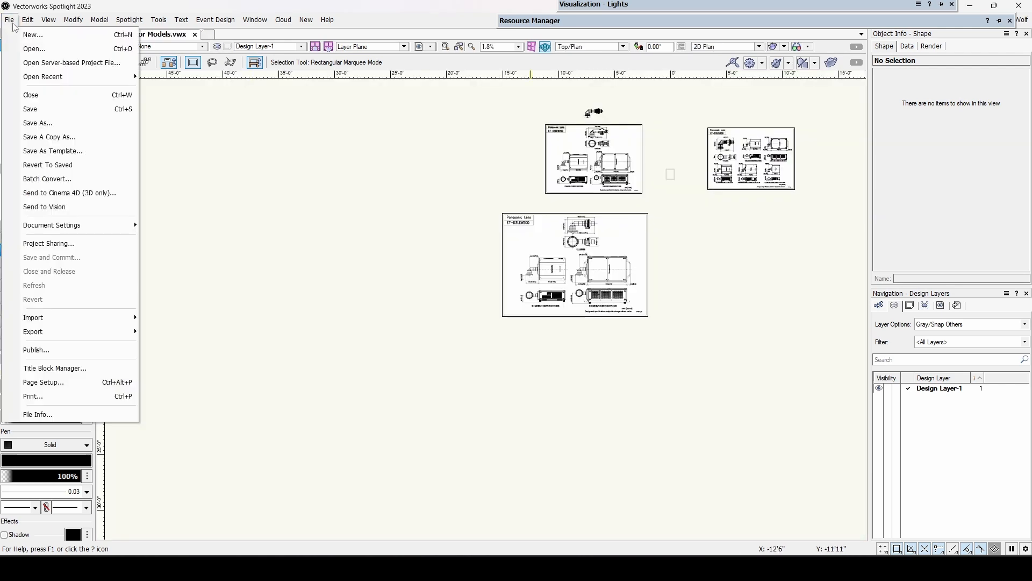
left_click(10, 19)
left_click(10, 20)
left_click(32, 35)
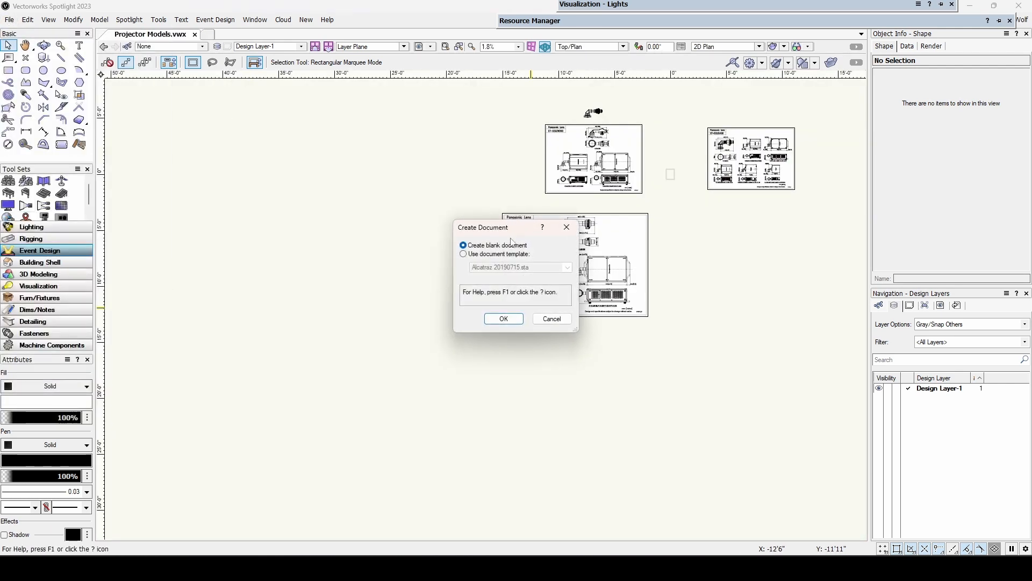
left_click(505, 319)
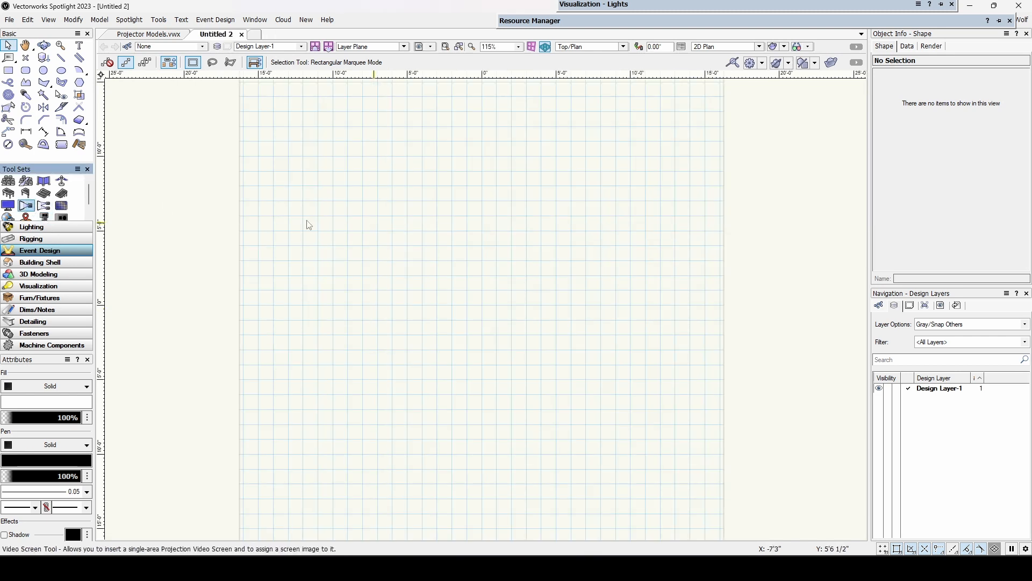
Step: Place an unrotated 9x12' front-projection video screen using the Video Projector Panasonic PT-RQ32K w/ LEU100 symbol
left_click(400, 203)
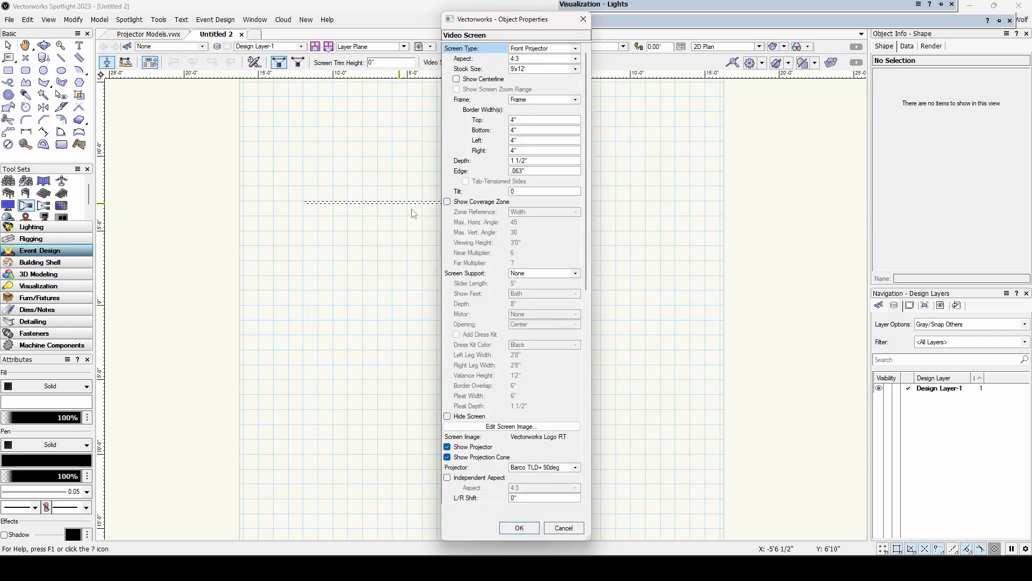
left_click(549, 467)
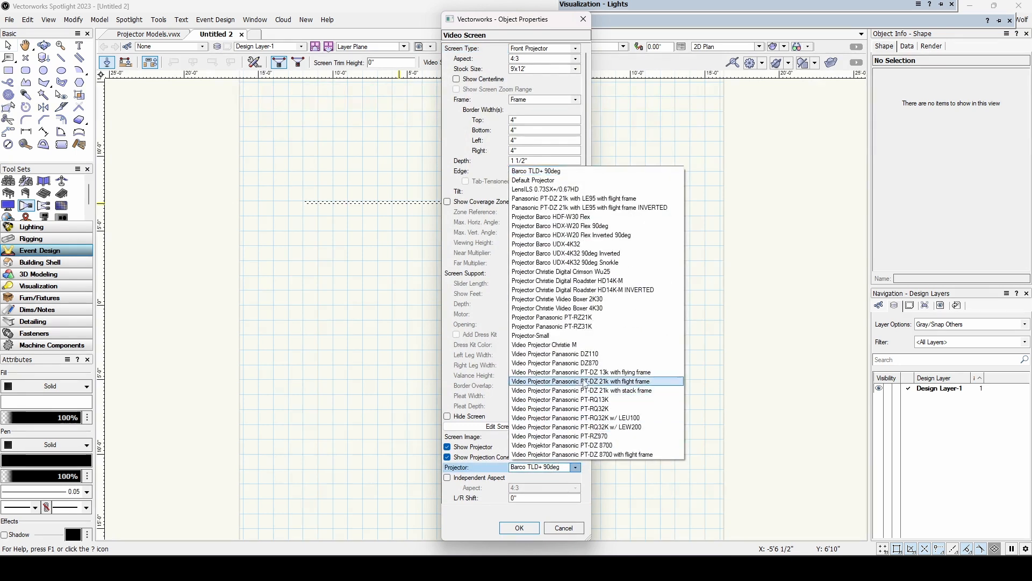
left_click(605, 430)
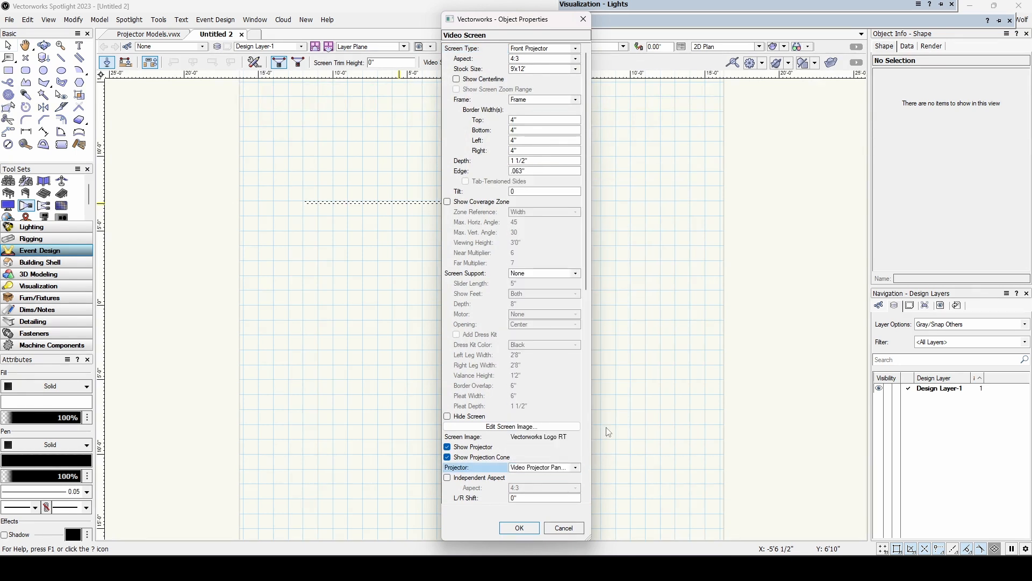
left_click(534, 528)
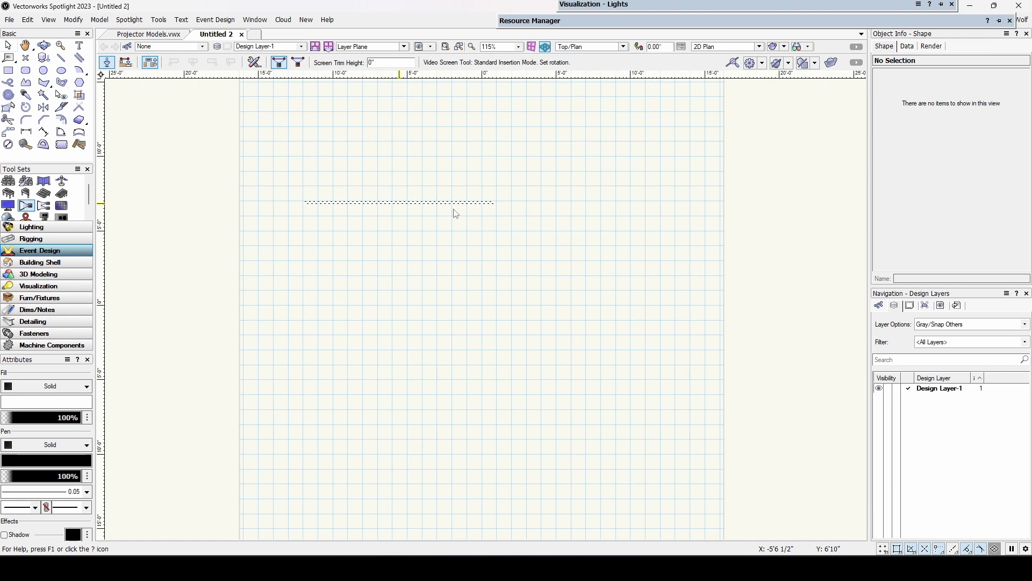
left_click(528, 221)
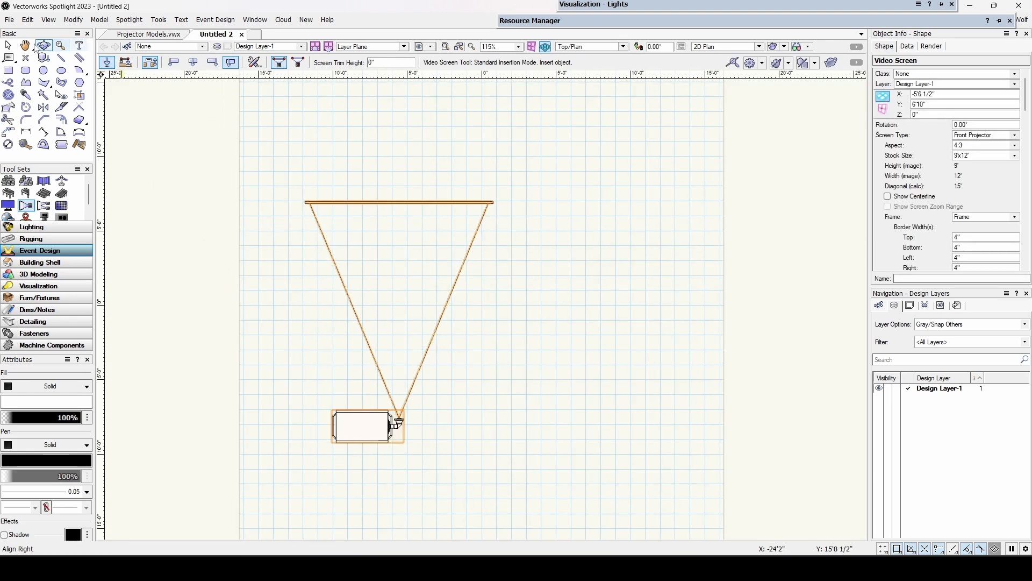
Step: Examine the video screen and its projector in an orbited 3D view with shaded rendering
left_click(8, 45)
left_click(496, 332)
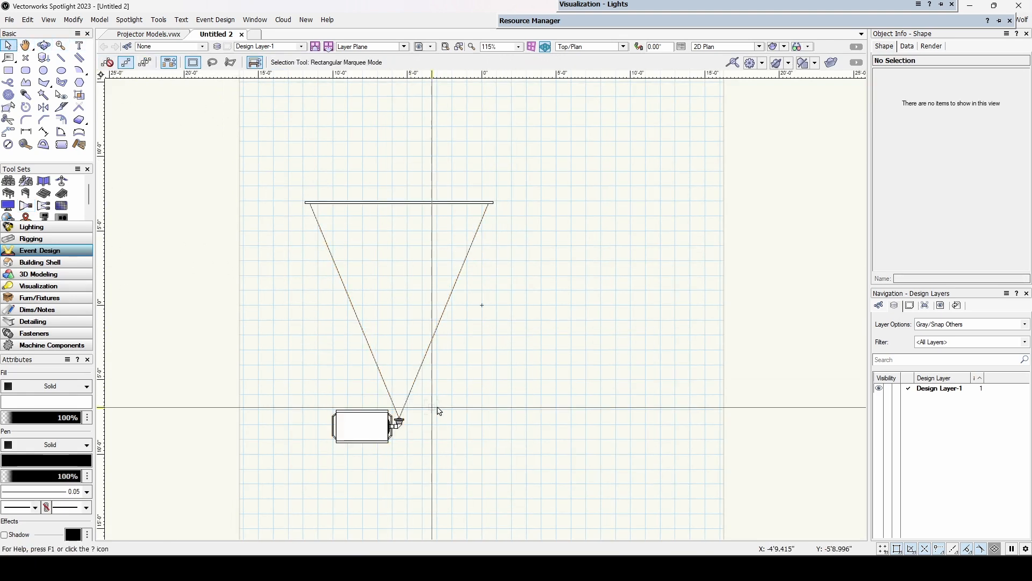
key("1")
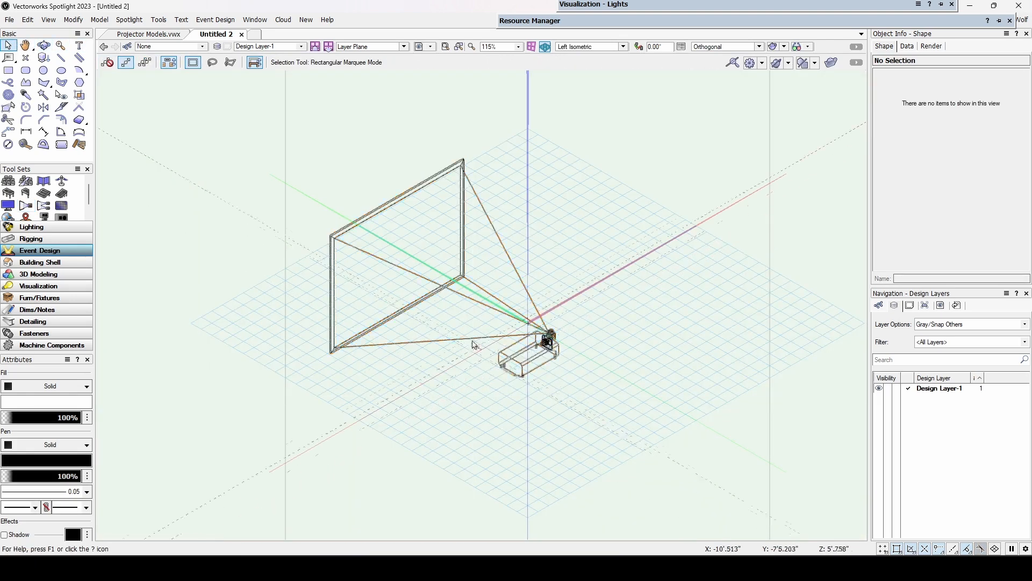
middle_click_drag(436, 311, 741, 131, "shift")
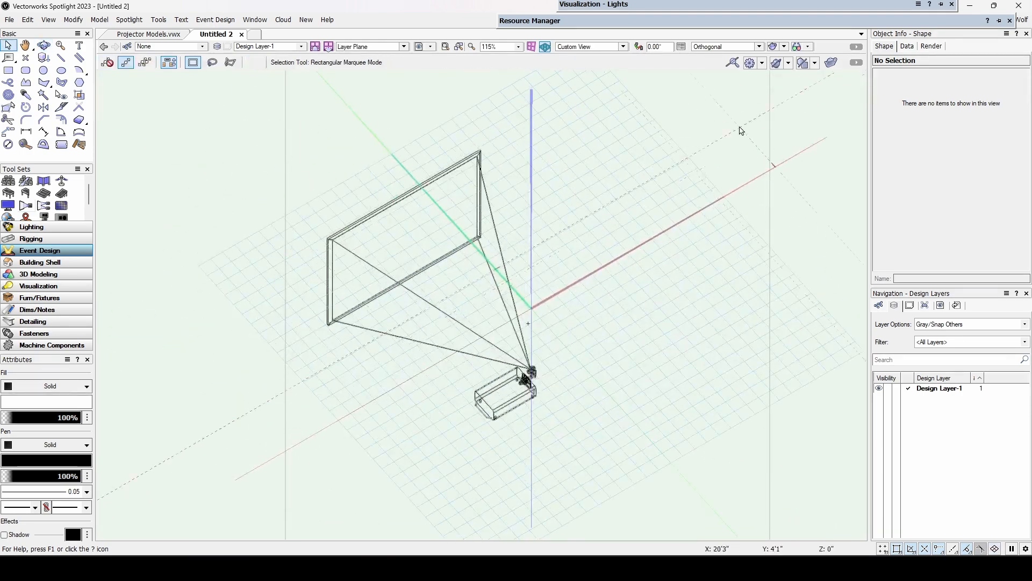
left_click(775, 51)
left_click(784, 75)
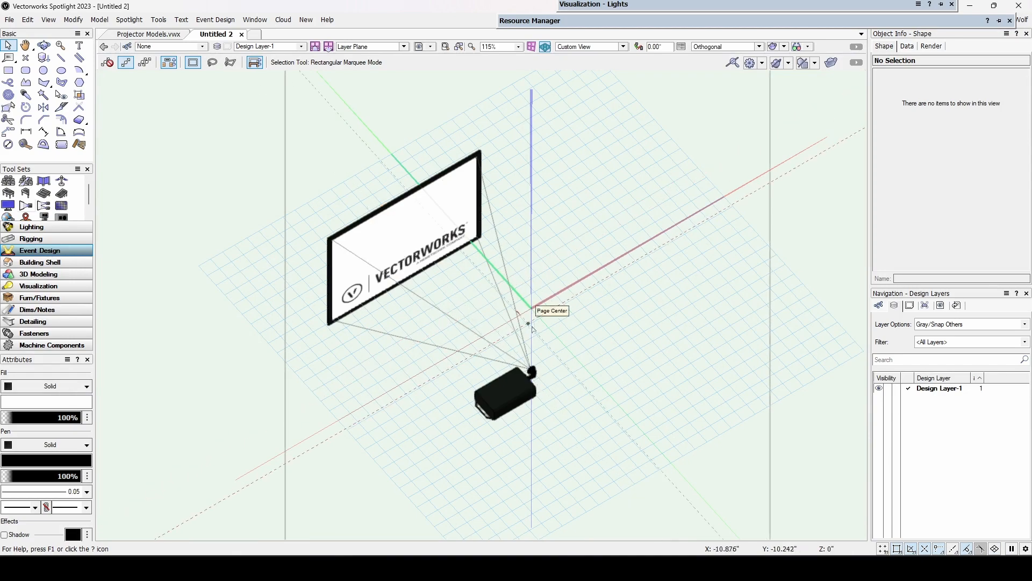